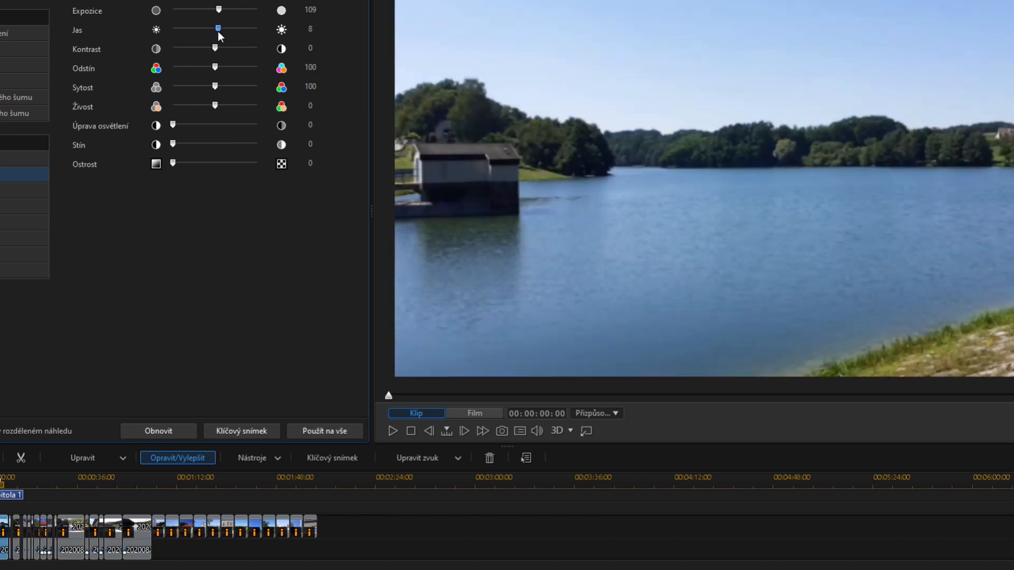
For the lake clip, set brightness to 6, contrast to 100, saturation to 124, vibrance to -5 and shadow to 11.
left_click(305, 46)
left_click_drag(214, 47, 302, 61)
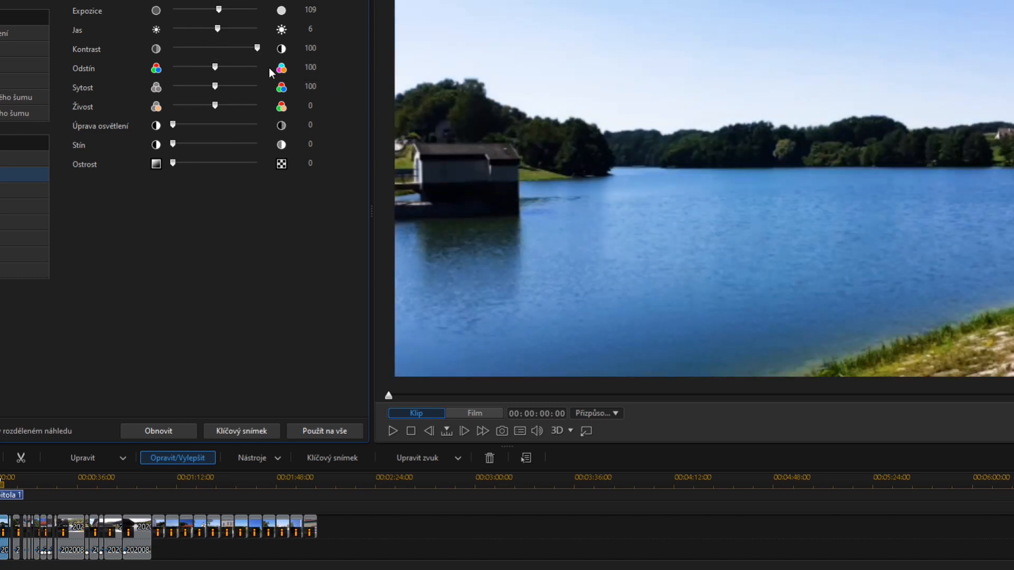
left_click_drag(215, 87, 215, 108)
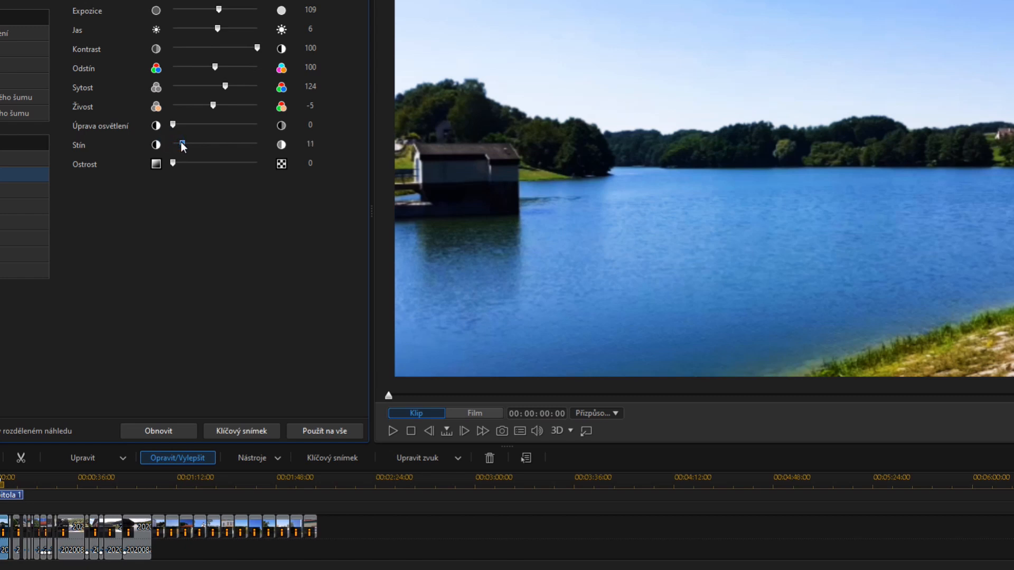
For the statue clip, set exposure to 109, brightness to 6 and contrast to 100.
left_click(14, 549)
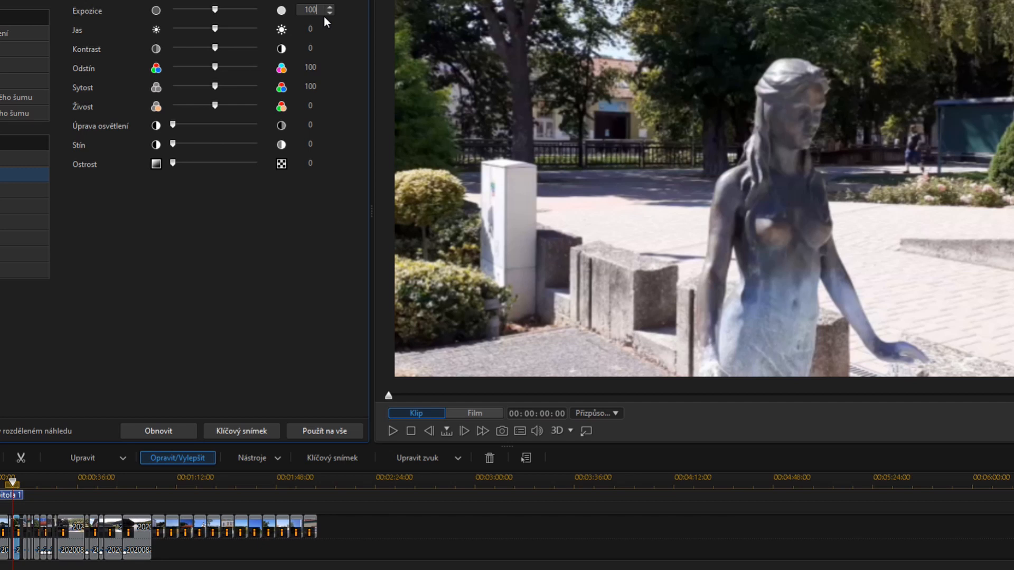
key("Return")
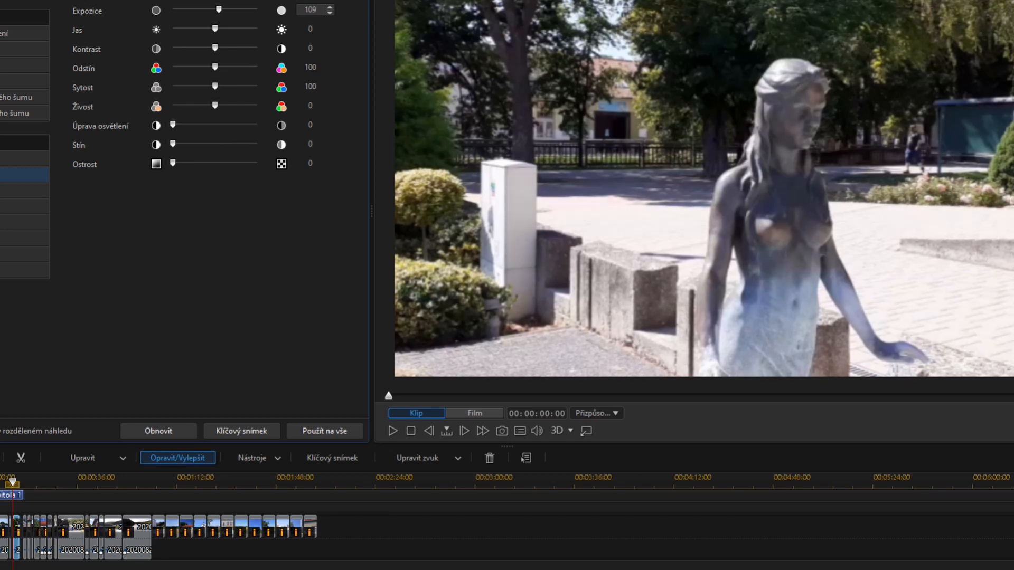
left_click(309, 55)
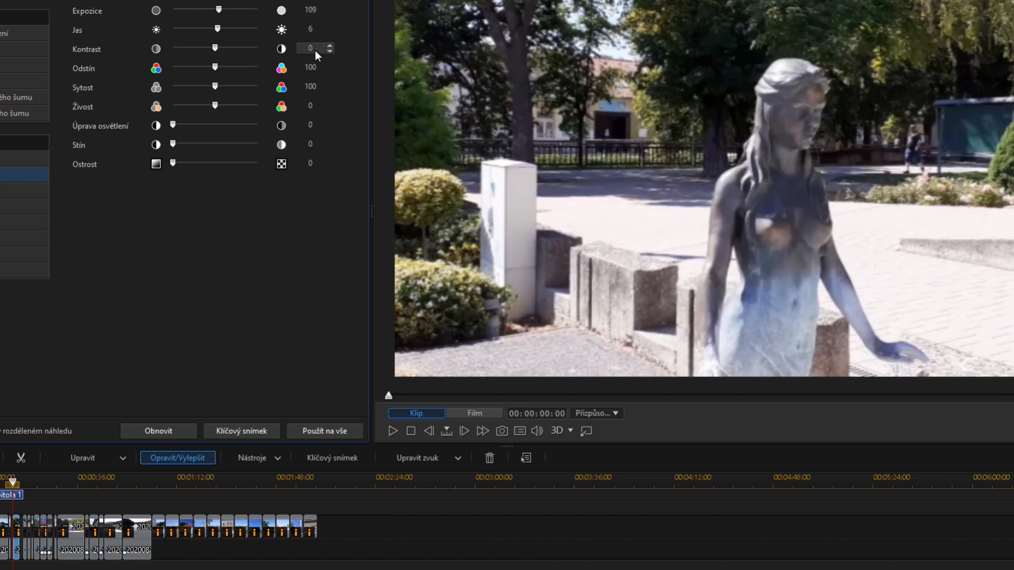
type("100")
key("Return")
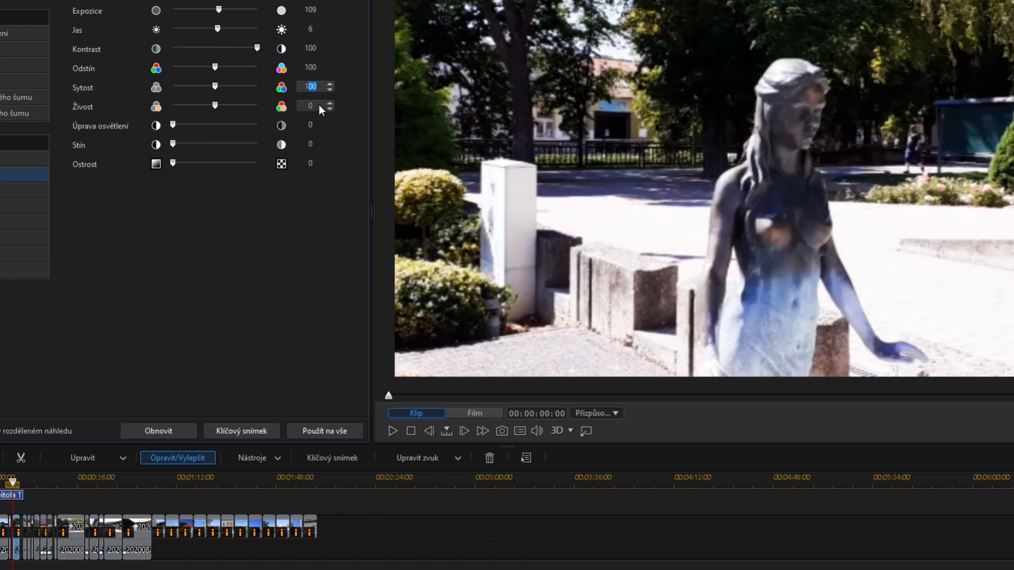
Set the statue clip's saturation to 124 and vibrance to -5, and adjust its shadow value.
key("Return")
key("Return")
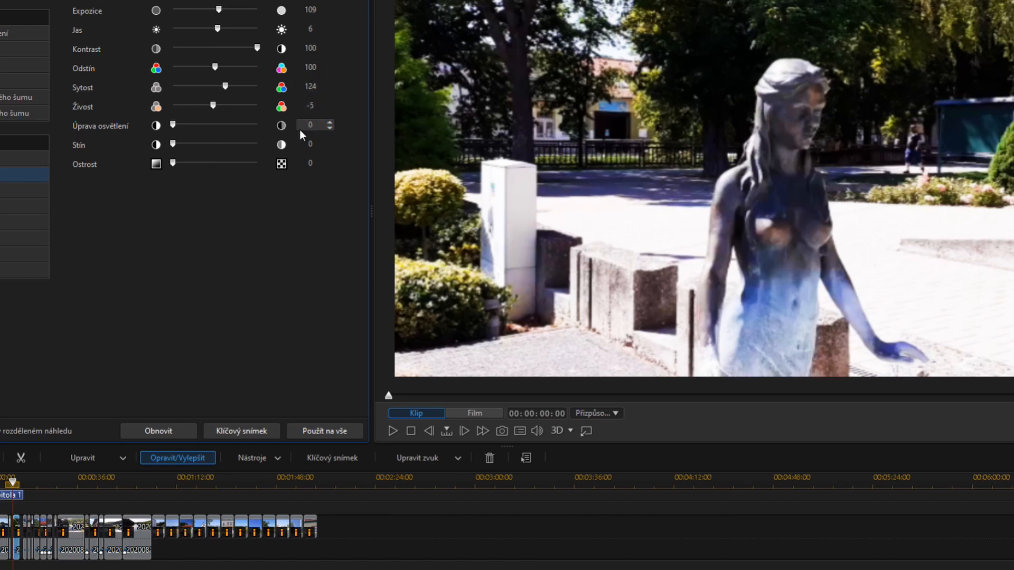
left_click(319, 142)
key("Return")
For the railway track clip, set exposure to 109, brightness to 6 and contrast to 100.
left_click(37, 550)
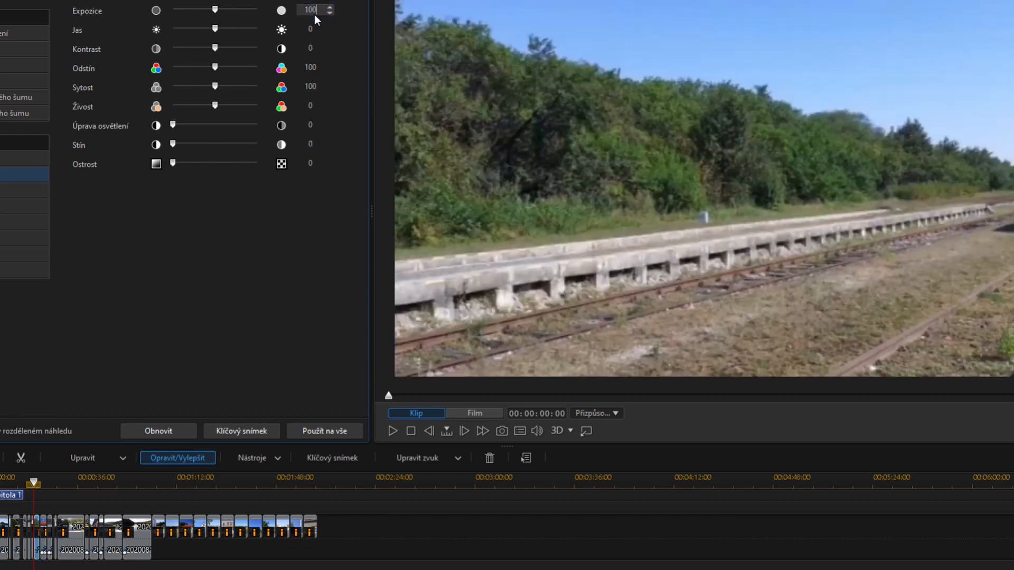
type("9")
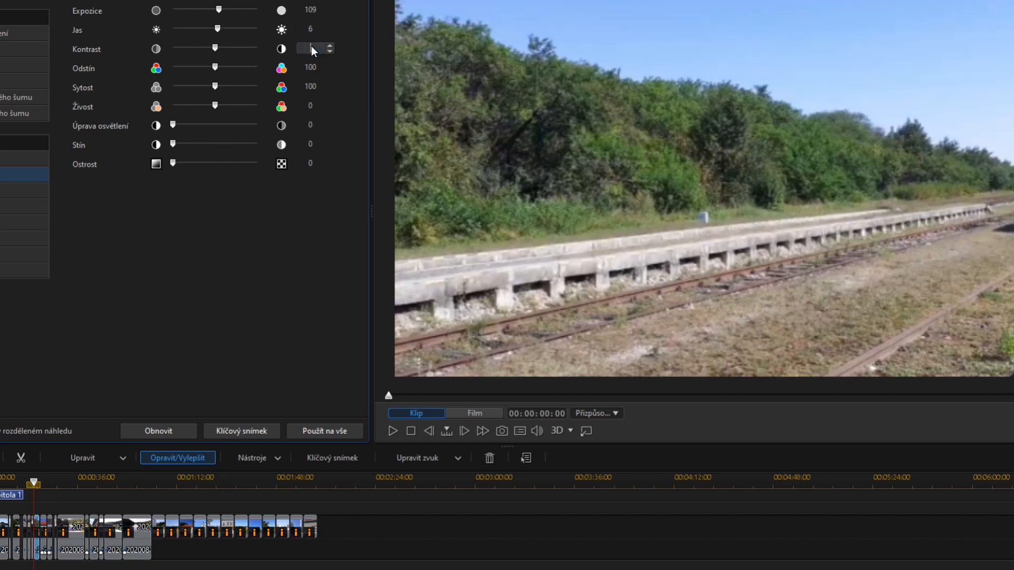
left_click(311, 46)
type("100")
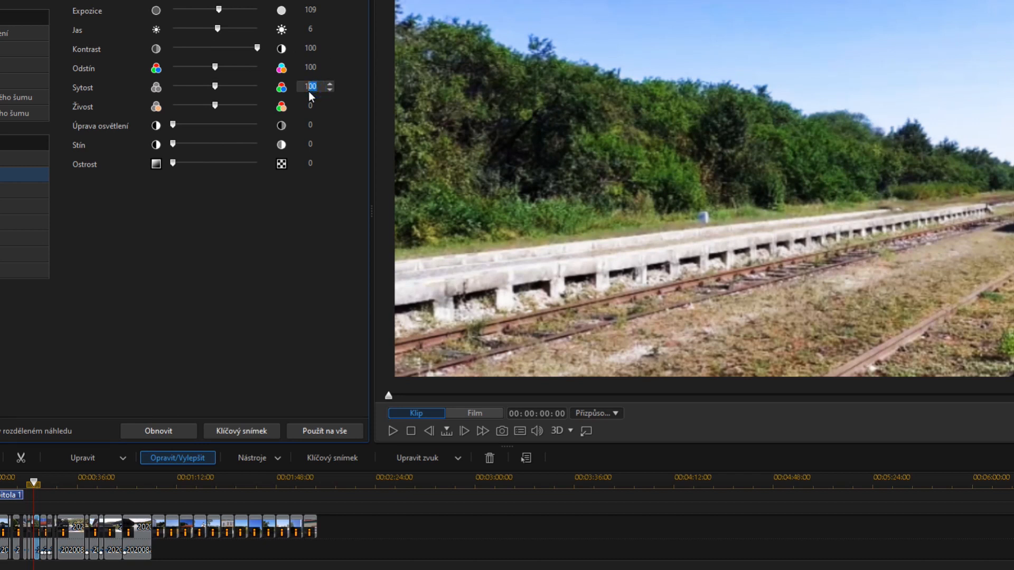
Set the railway track clip's saturation to 124, vibrance to -5 and shadow to 11.
key("Return")
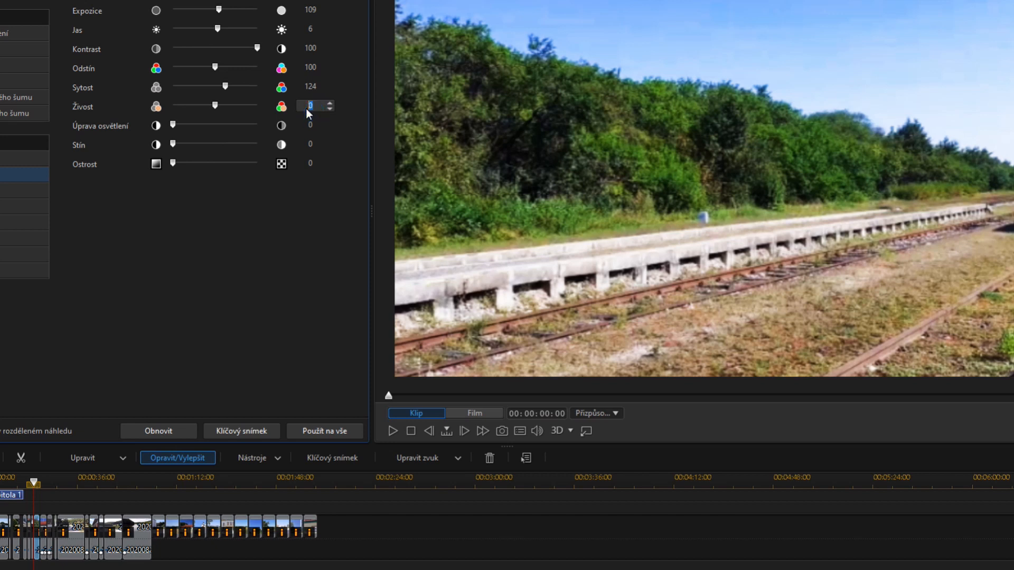
key("Return")
type("11")
key("Return")
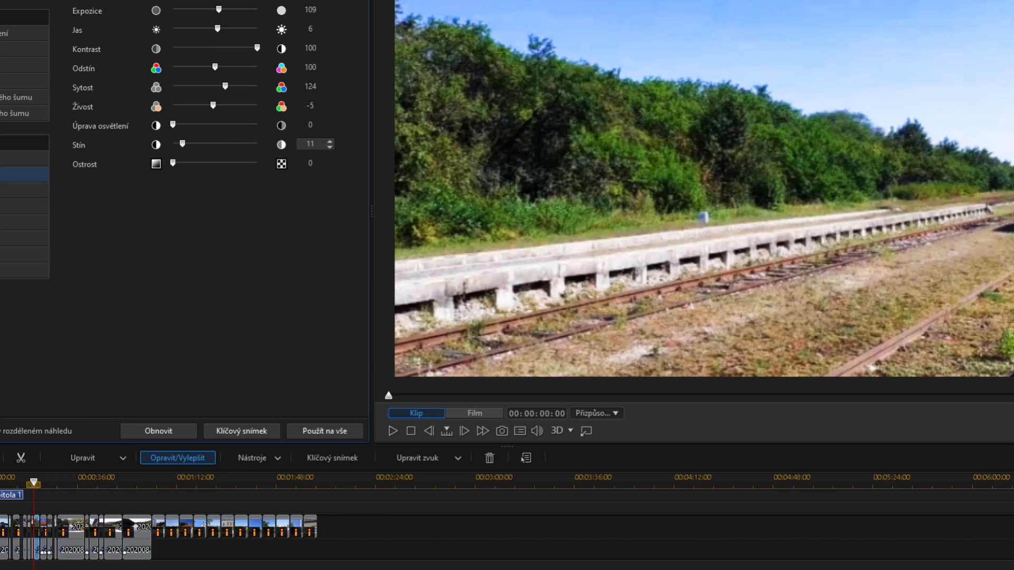
For the STARÁ TURÁ station building clip, set exposure to 109, brightness to 6 and contrast to 100.
left_click(43, 540)
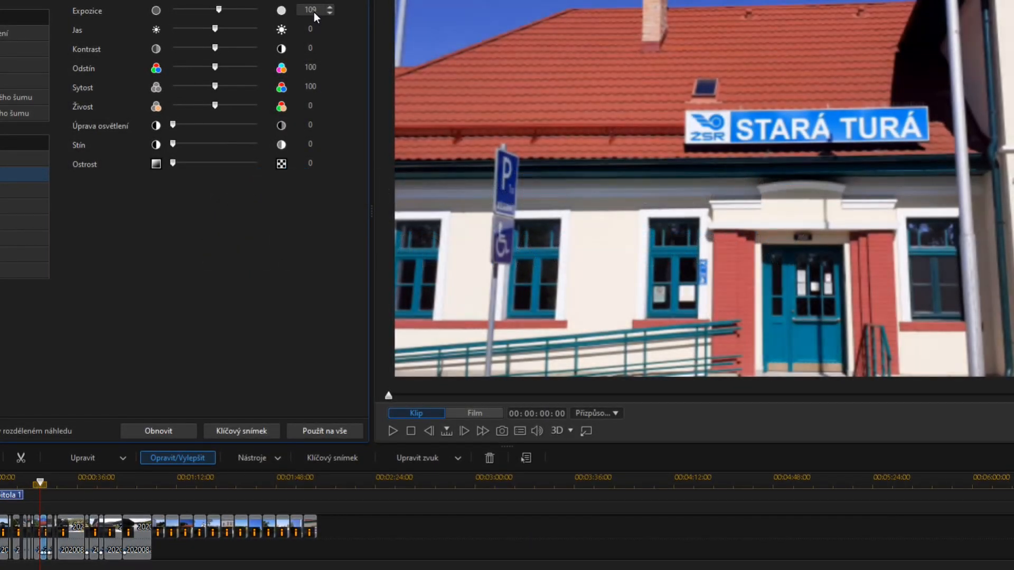
type("6")
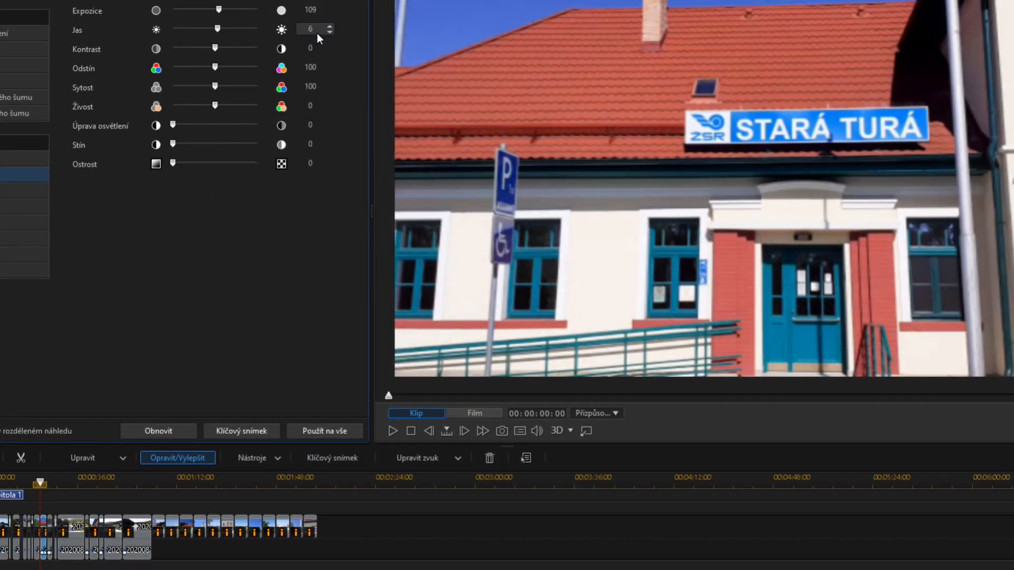
left_click(315, 53)
type("100")
key("Return")
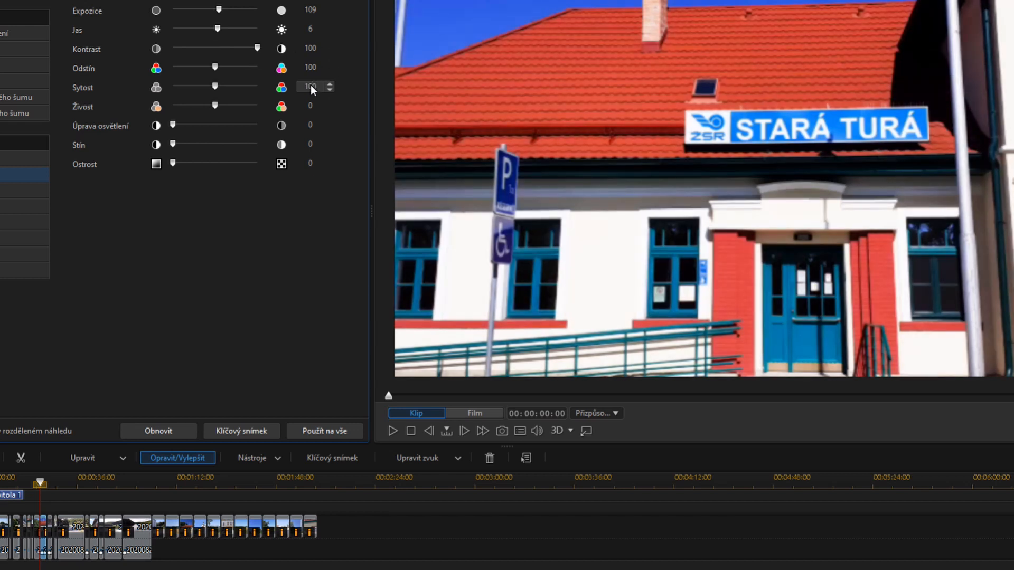
Set the station building clip's saturation to 124, vibrance to -5 and shadow to 11.
left_click(313, 92)
type("124")
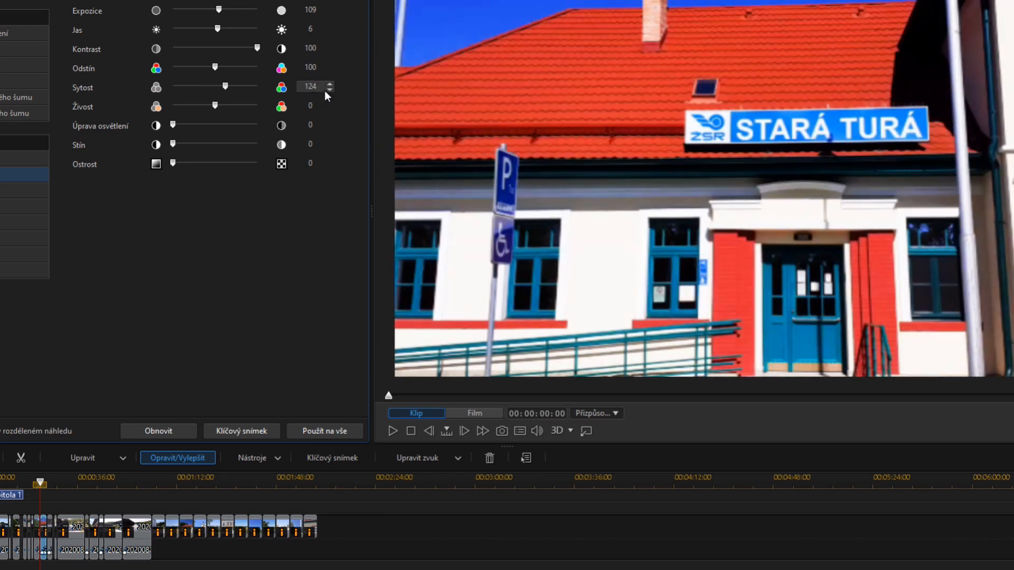
type("-5")
key("Return")
key("Return")
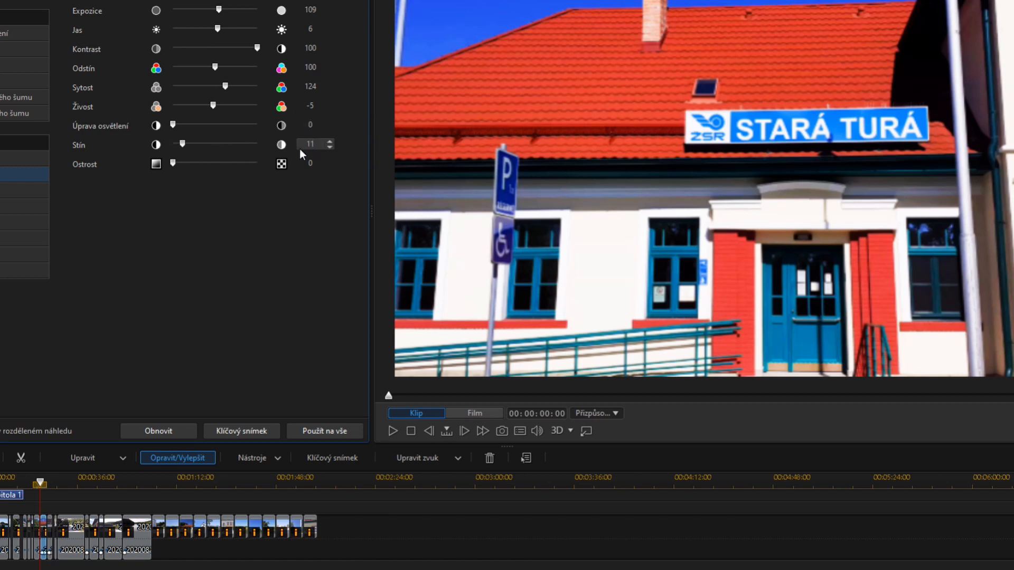
For the concrete-slab road clip following the parking lot clip, set exposure to 109, brightness to 6 and contrast to 100.
left_click(49, 554)
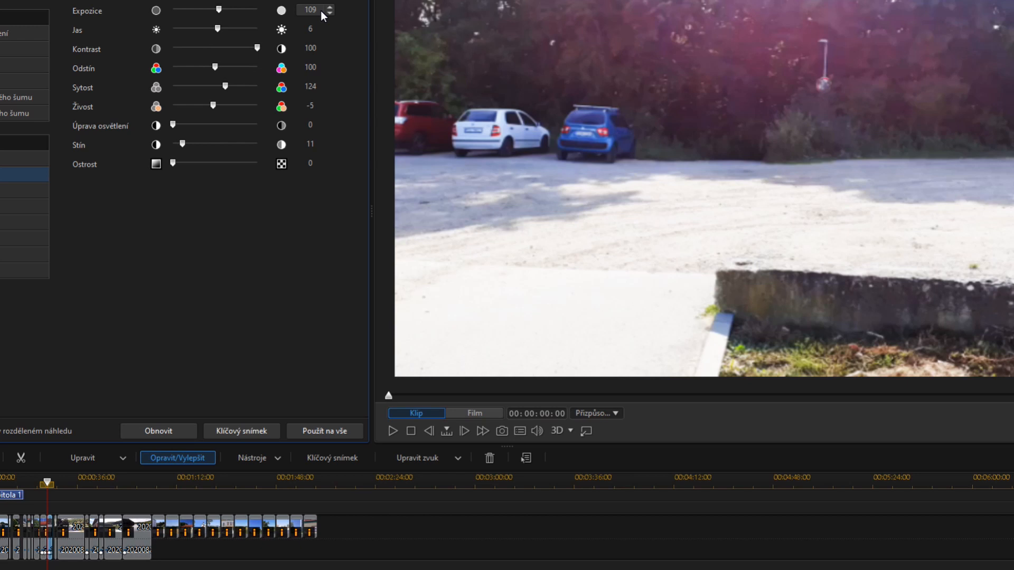
left_click(69, 549)
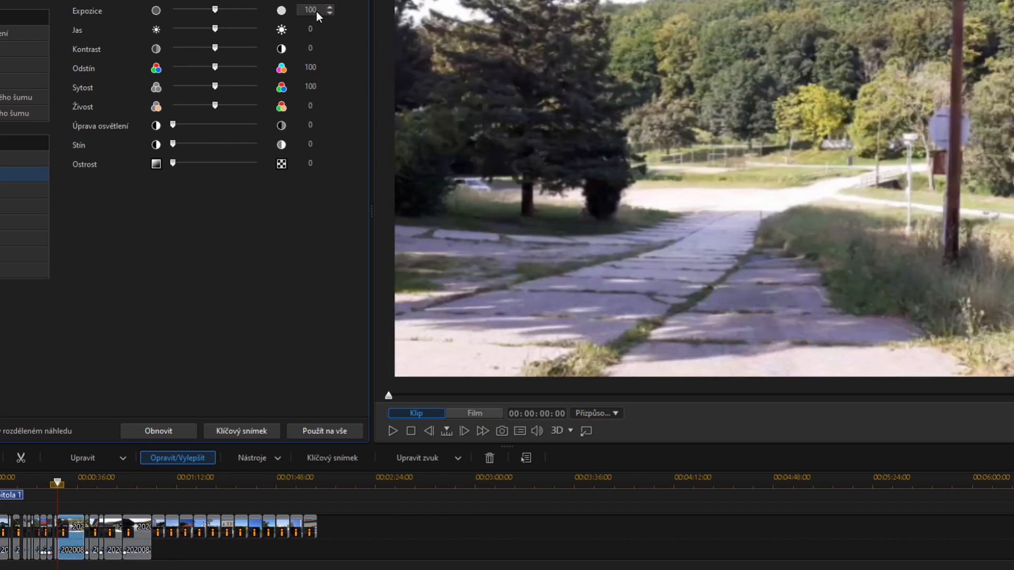
type("09")
key("Return")
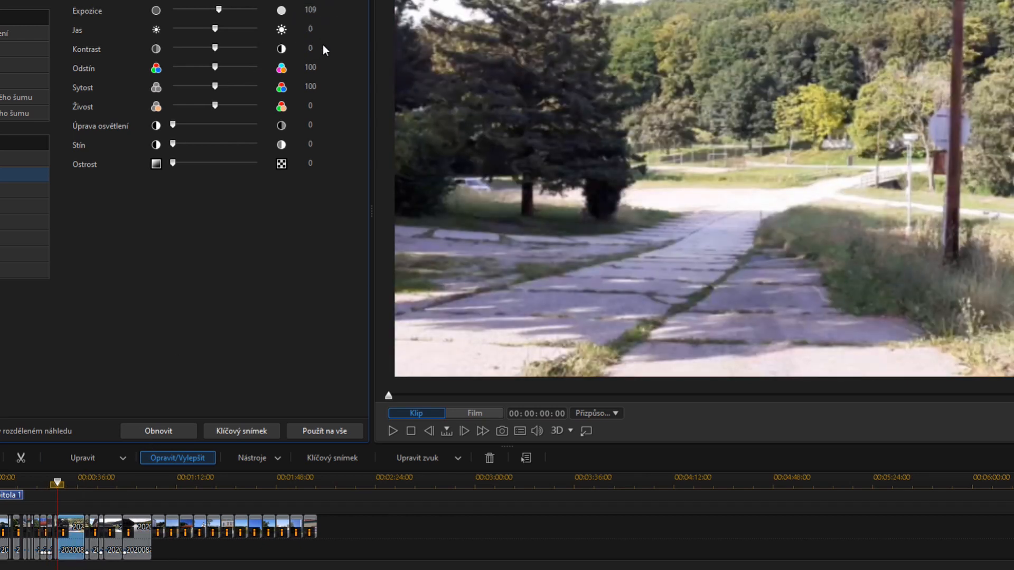
type("6")
key("Return")
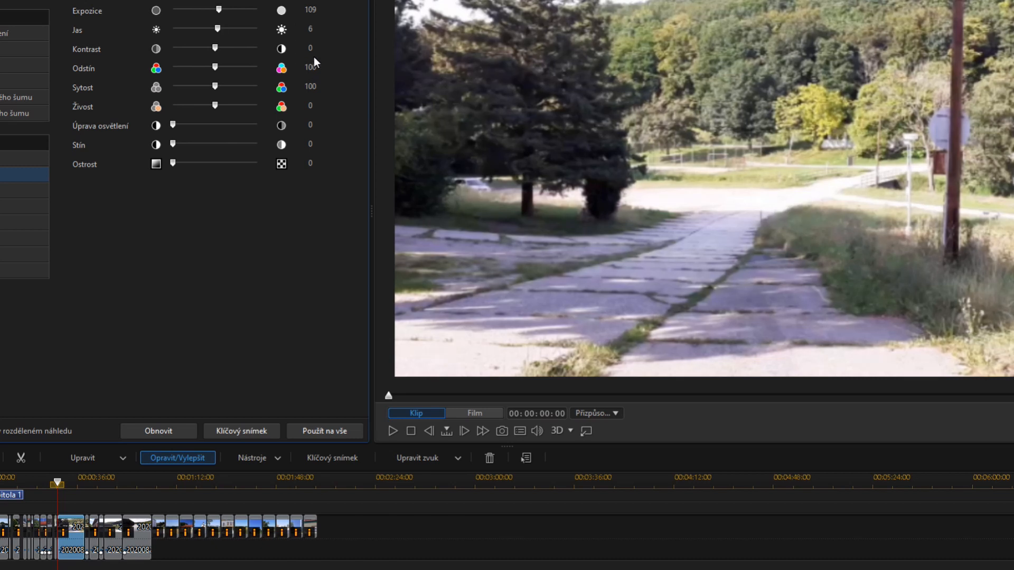
type("100")
key("Return")
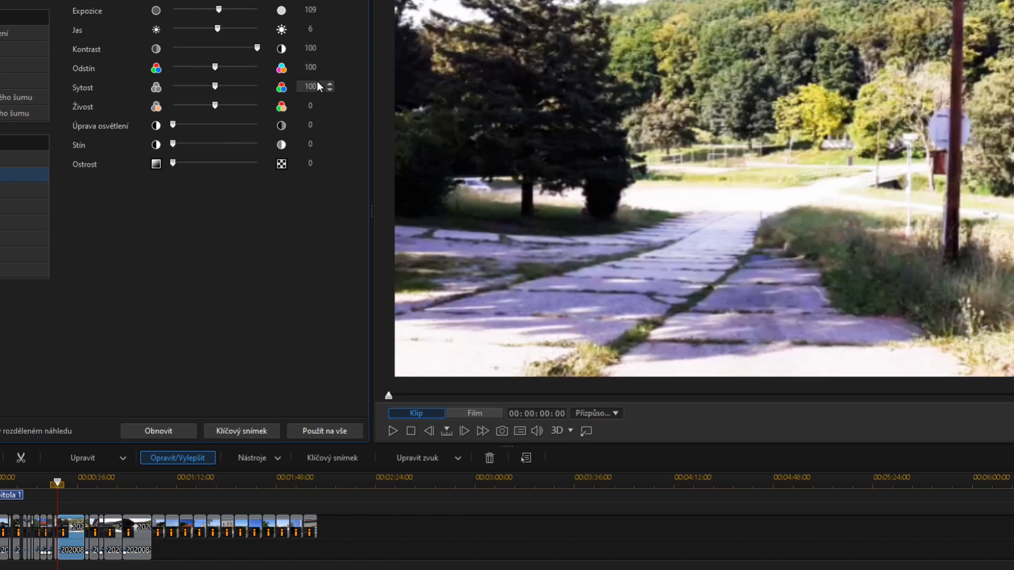
Set the slab road clip's saturation to 124, vibrance to -5 and shadow to 11.
type("200")
key("Return")
type("124")
key("Return")
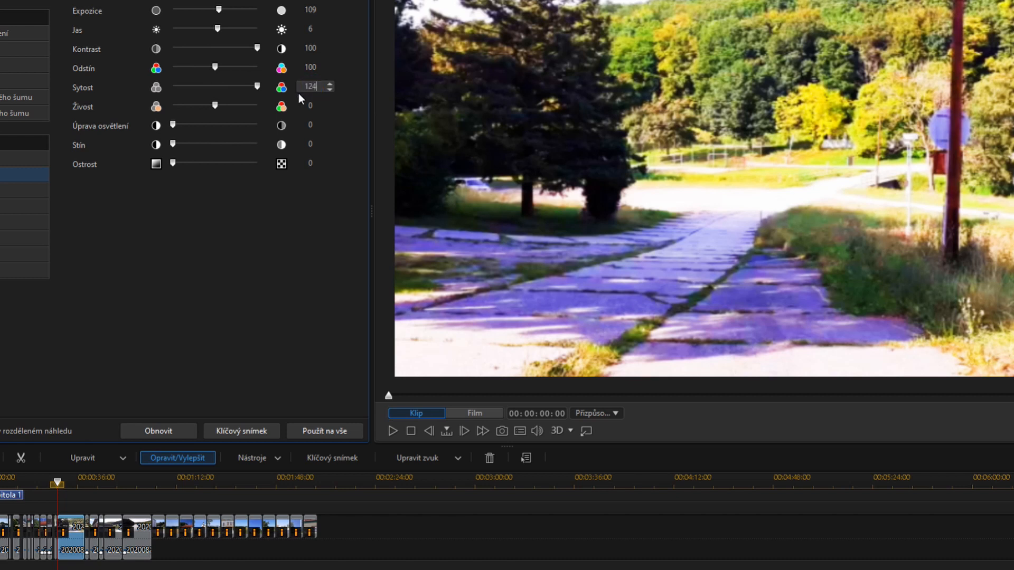
type("-5")
key("Return")
key("Return")
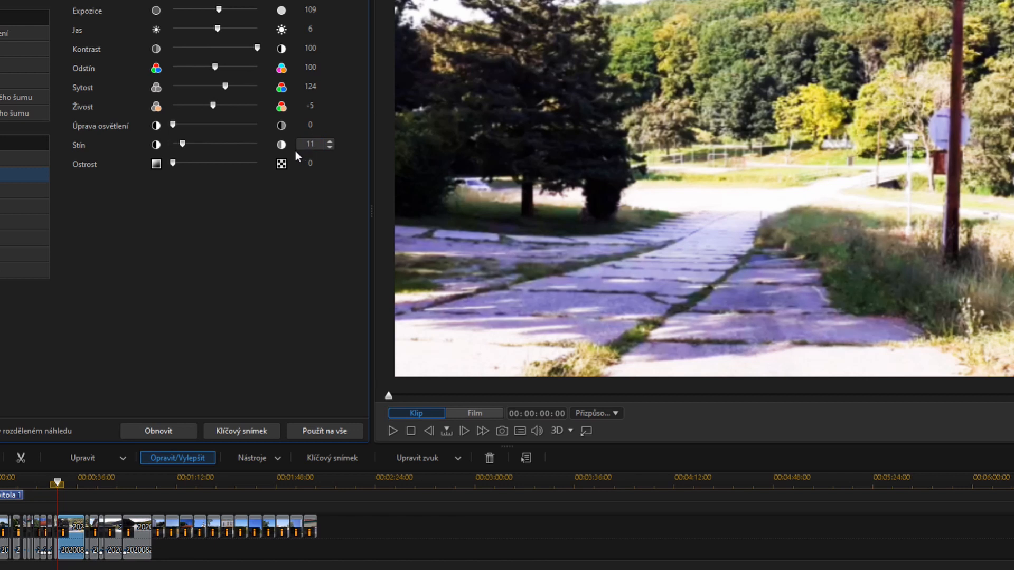
Select the clip of the building with the TAXI sign and try an exposure of 109.
left_click(93, 542)
type("109")
key("Return")
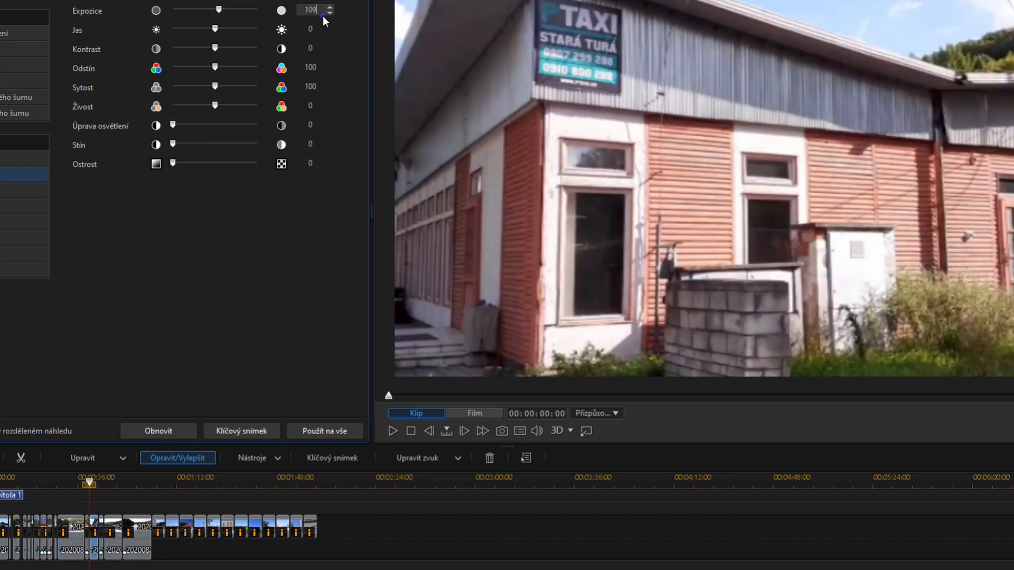
type("0")
key("Return")
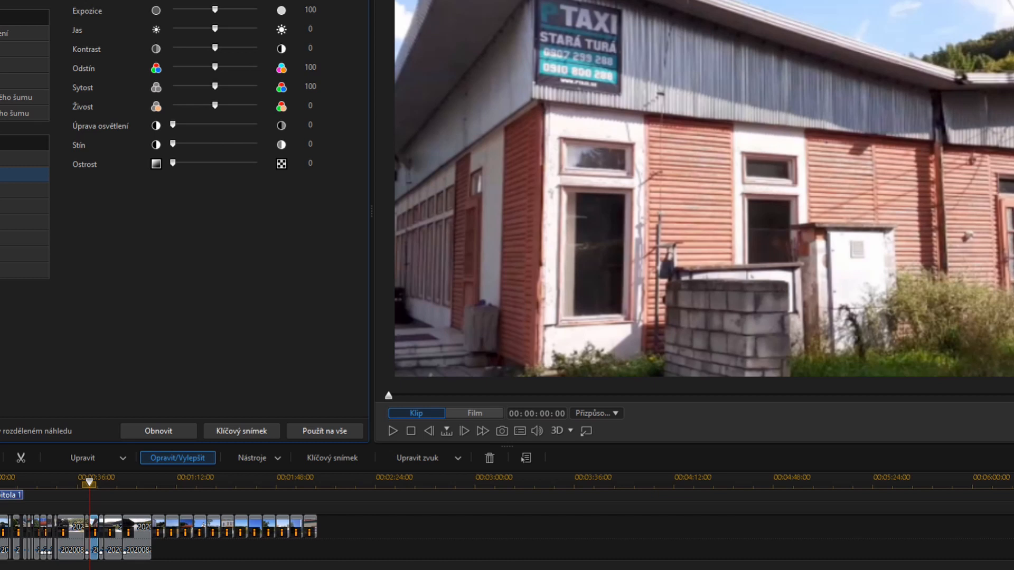
Adjust the TAXI building clip's exposure, brightness, contrast, saturation and vibrance, and raise its shadow slightly.
left_click_drag(215, 9, 339, 53)
mouse_move(213, 87)
left_mouse_down()
mouse_move(225, 89)
mouse_move(211, 105)
left_mouse_up()
left_click_drag(172, 144, 182, 144)
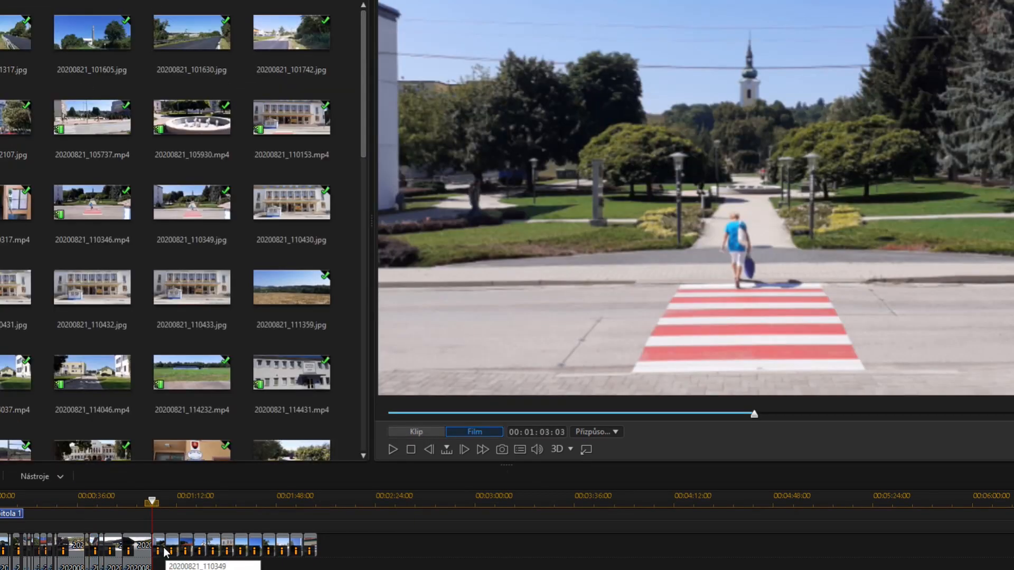
Open the color adjustment of the pedestrian crossing photo 20200821_110349 and set exposure to 109, brightness to 6 and contrast to 100.
left_click(165, 552)
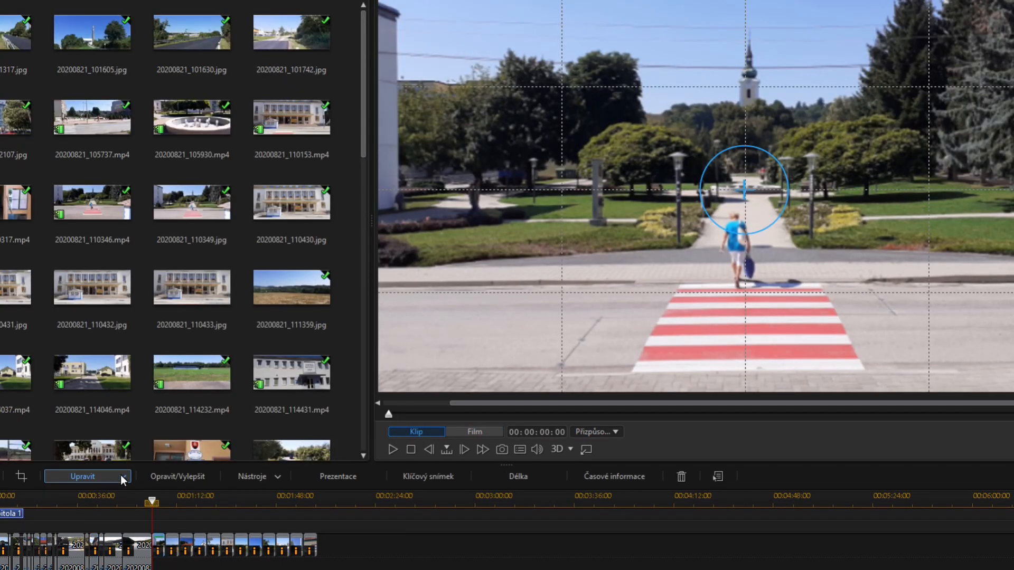
left_click(166, 479)
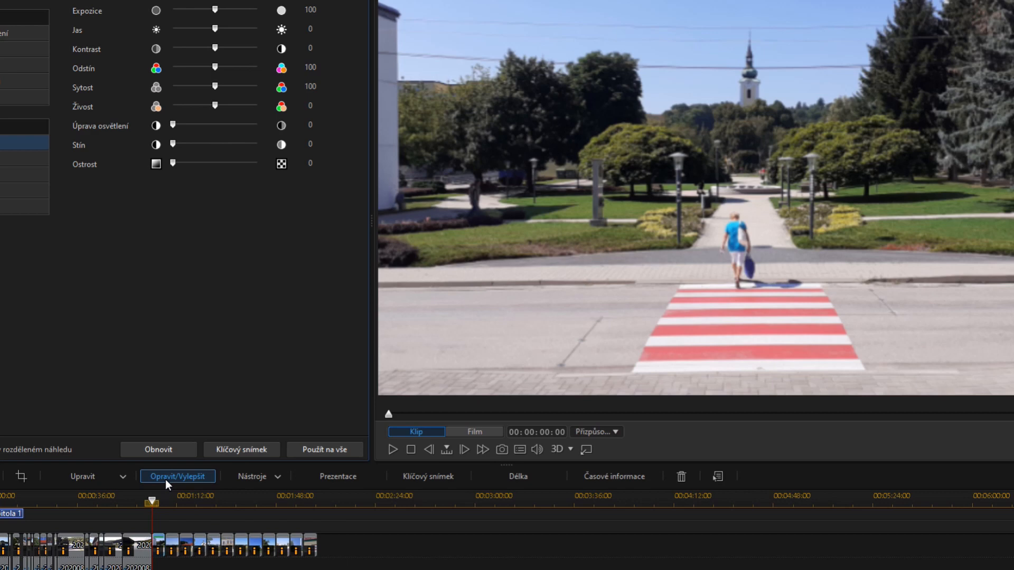
left_click_drag(215, 10, 217, 42)
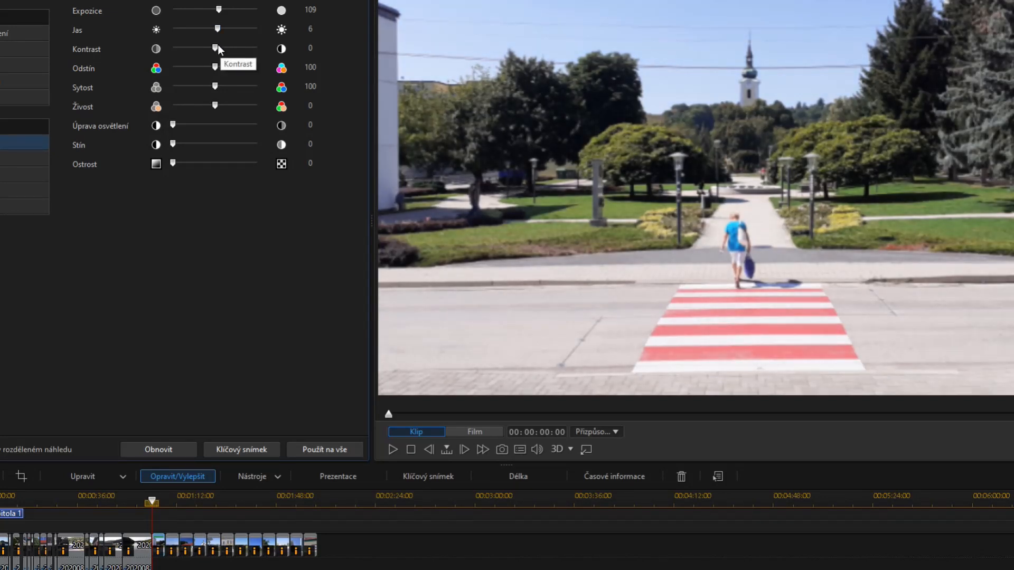
left_click_drag(217, 48, 258, 48)
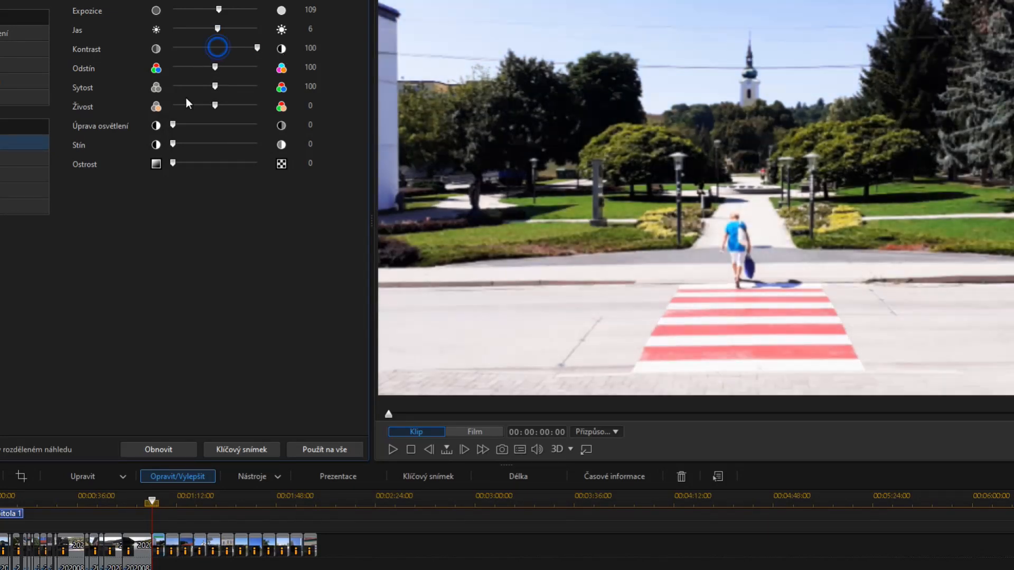
Set the pedestrian crossing photo's saturation to 124, lower its vibrance slightly and raise its sharpness slightly.
left_click_drag(216, 86, 226, 91)
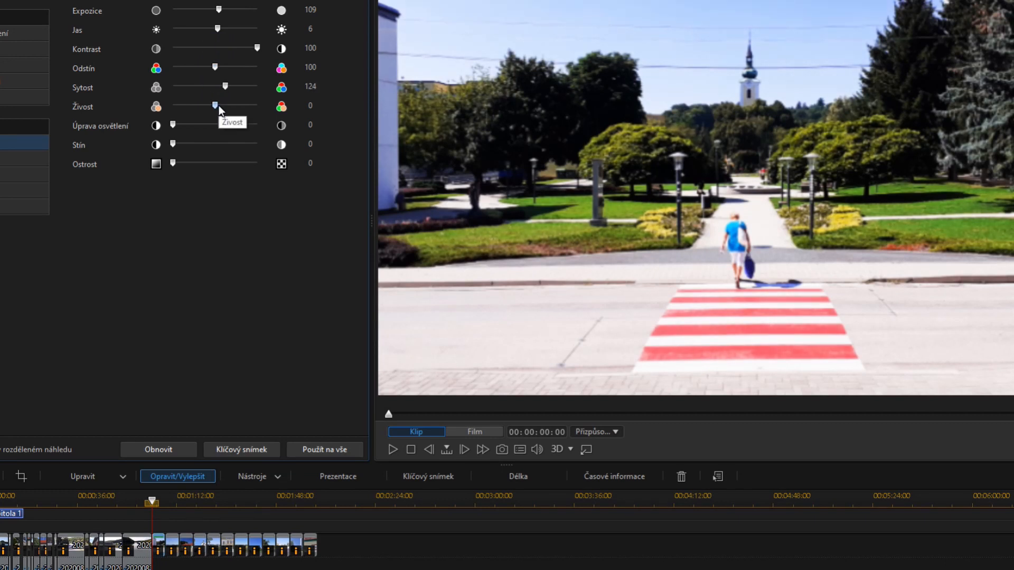
left_click_drag(220, 109, 213, 108)
left_click_drag(172, 163, 175, 163)
For the harvested field photo, set brightness to 6 and contrast to 100.
left_click(177, 541)
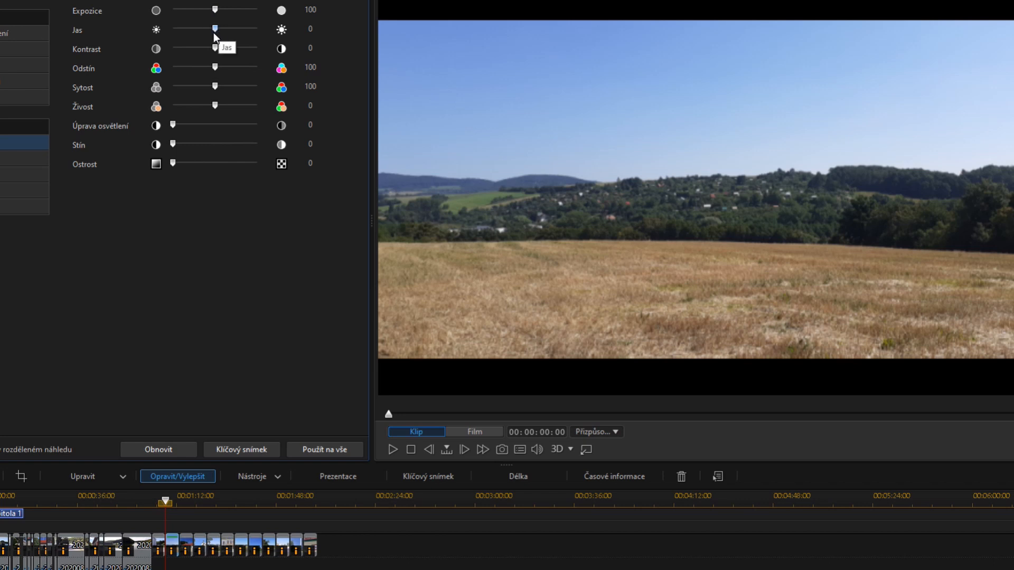
left_click(308, 26)
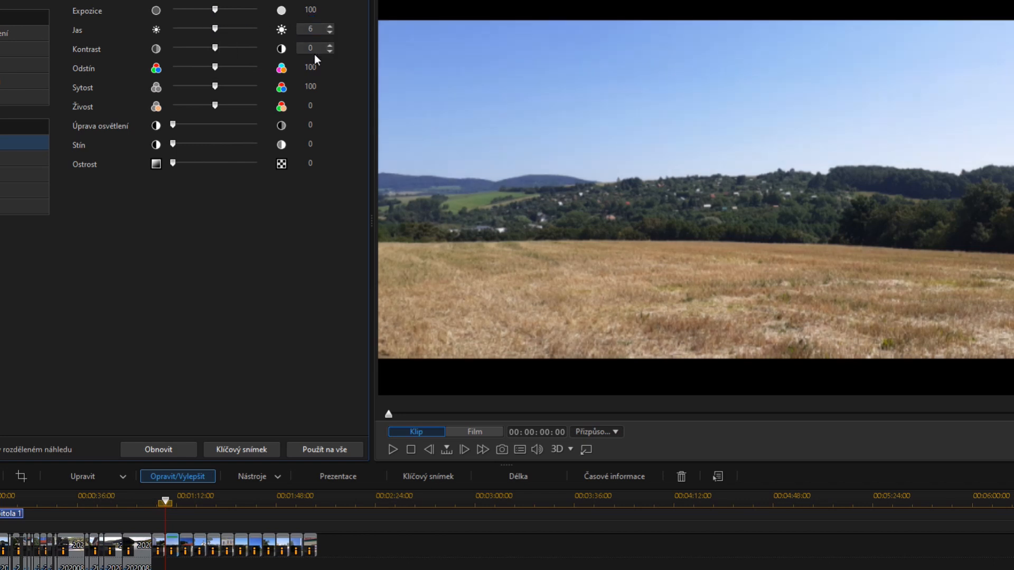
type("6")
key("Return")
left_click(315, 49)
type("100")
key("Return")
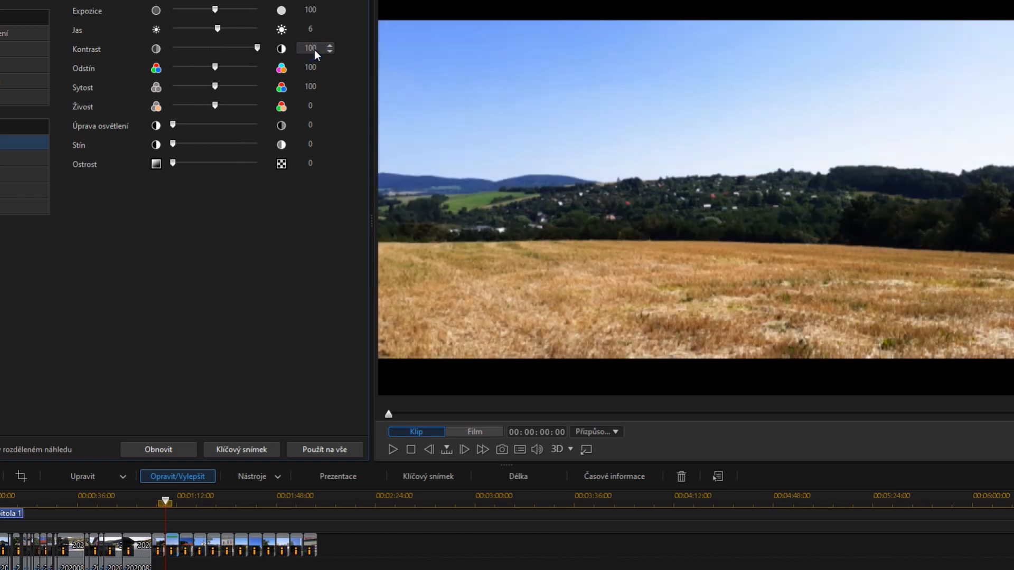
Set the harvested field photo's saturation to 124, vibrance to -5 and sharpness to 11.
type("124")
key("Return")
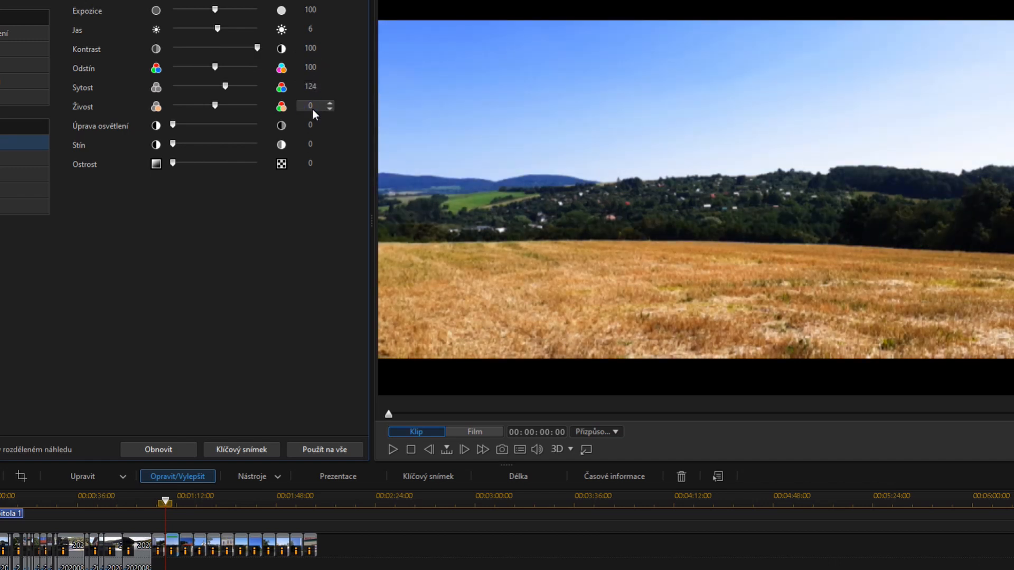
type("-5")
key("Return")
left_click(306, 170)
type("11")
key("Return")
For the photo of the Stará Turá railway station with the red roof, set exposure to 109, brightness to 6 and contrast to 100.
left_click(186, 546)
left_click(320, 15)
type("9")
key("Return")
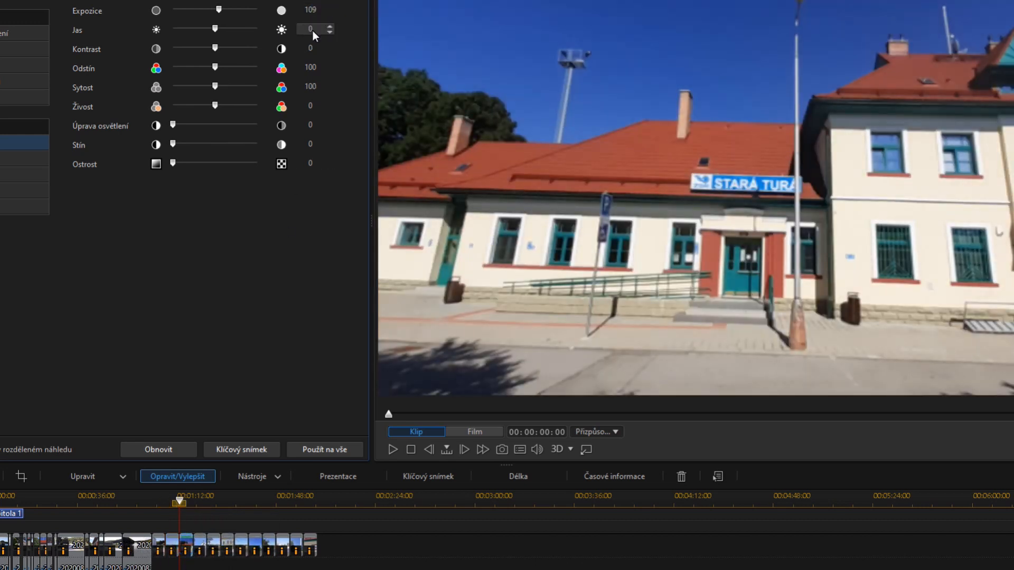
type("6")
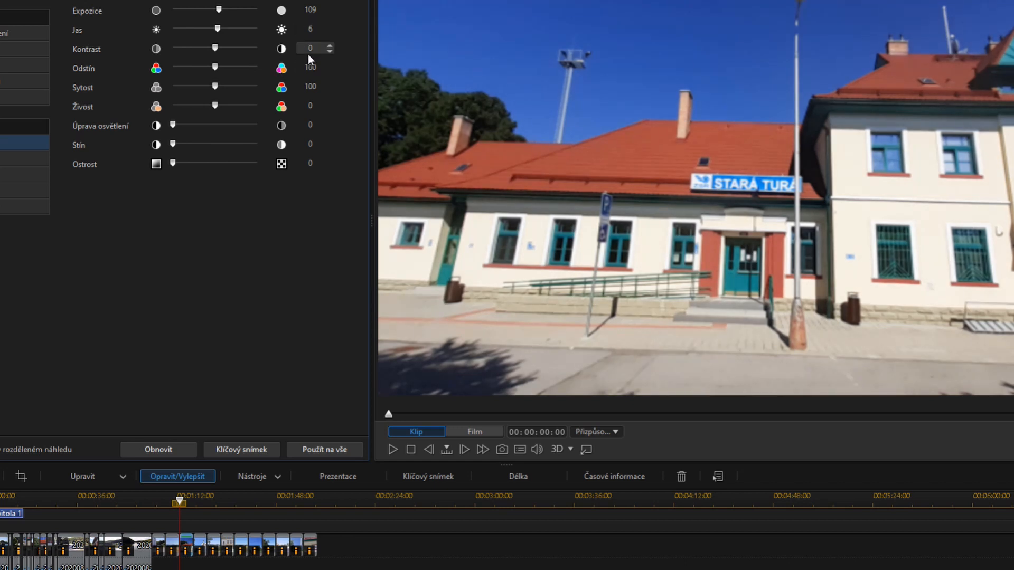
left_click(311, 53)
type("100")
key("Return")
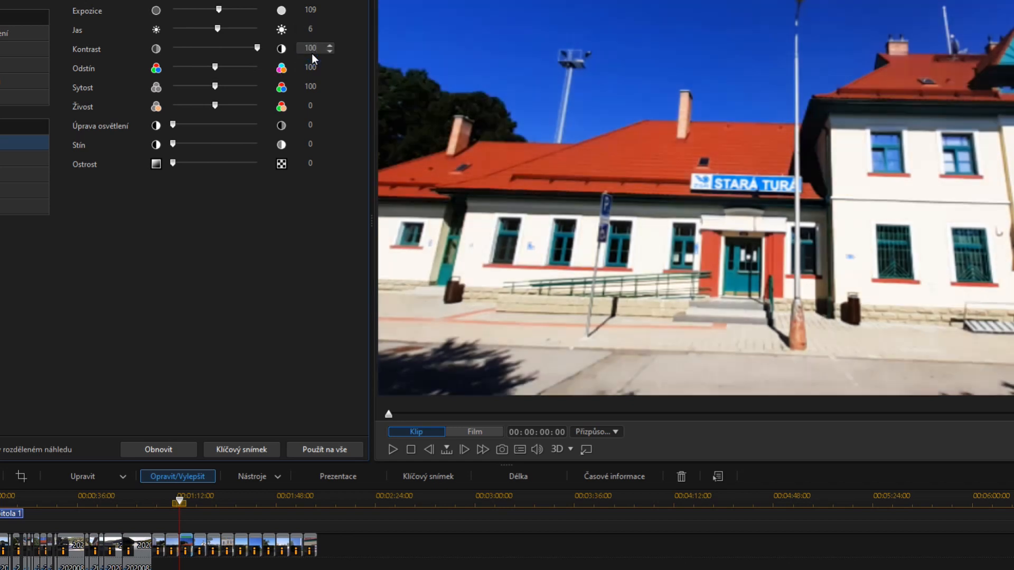
Set the railway station photo's saturation to 124 and vibrance to -5.
left_click(317, 89)
type("124")
key("Return")
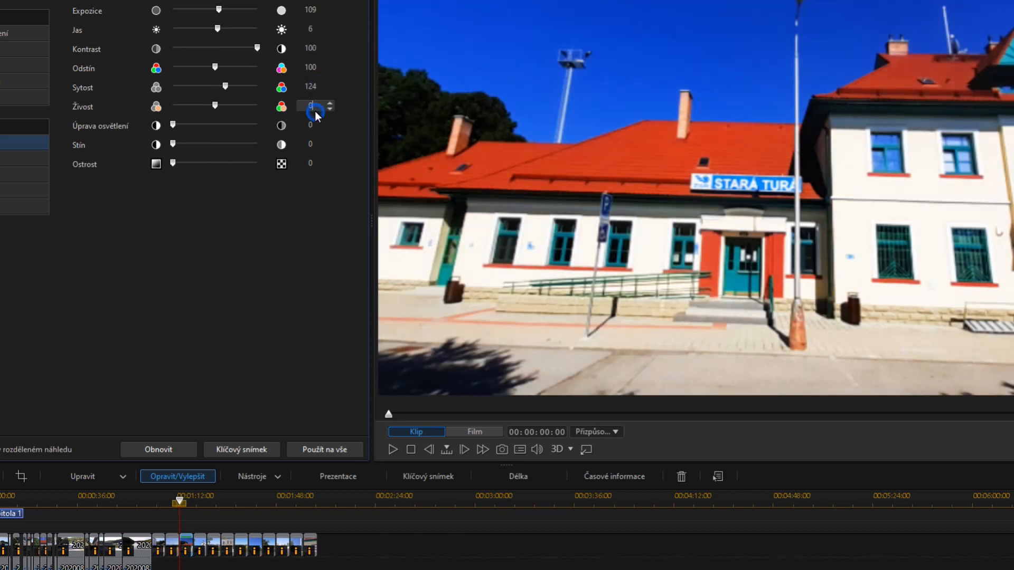
type("-5")
key("Return")
For the church photo following the railway station, set exposure to 109, brightness to 6 and contrast to 100.
left_click(200, 549)
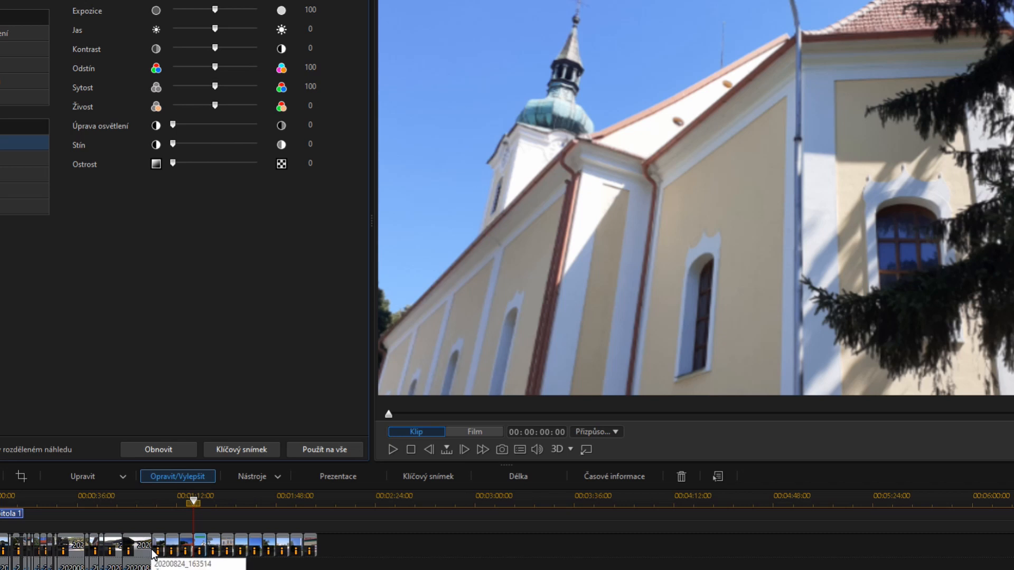
left_click(316, 11)
type("200")
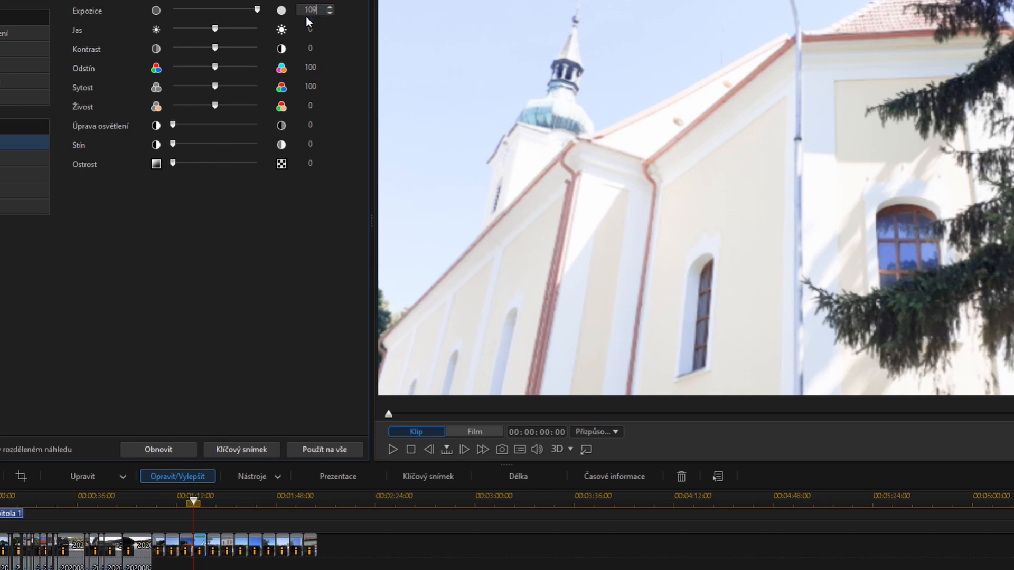
type("9")
key("Return")
type("6")
key("Return")
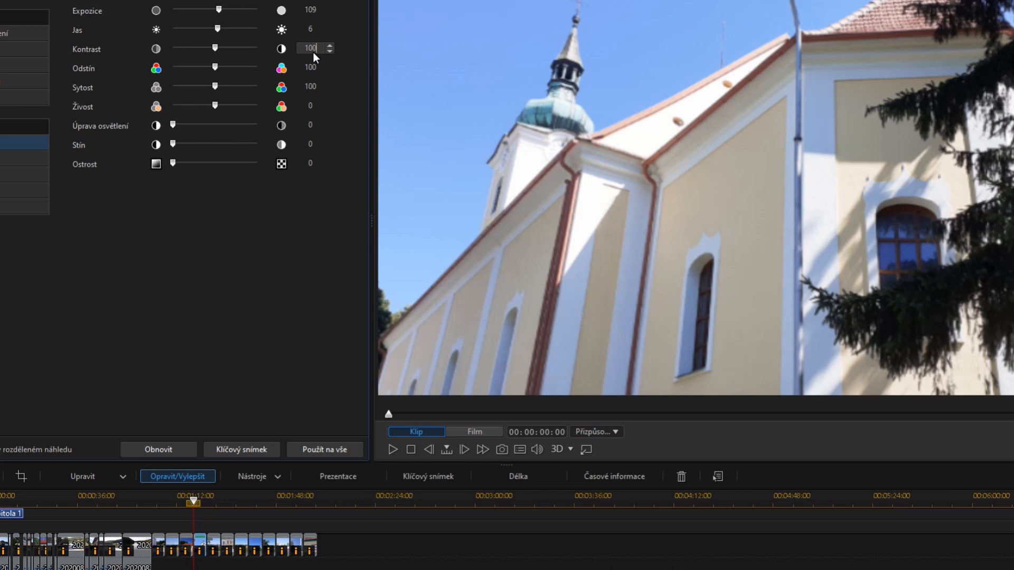
key("Return")
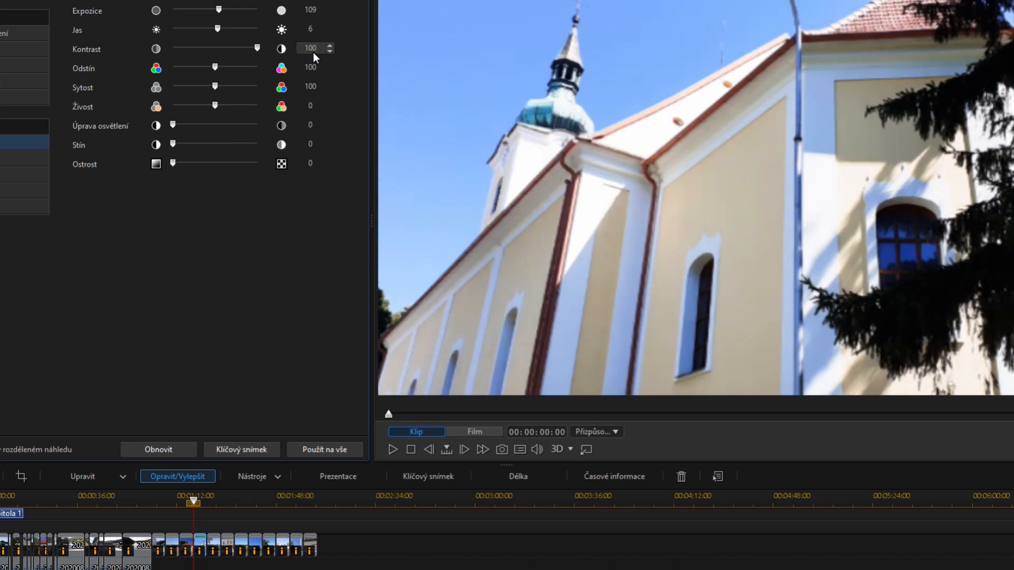
Set the church photo's saturation to 124, vibrance to -5 and sharpness to 11.
left_click(319, 88)
type("124")
key("Return")
left_click(302, 110)
type("-")
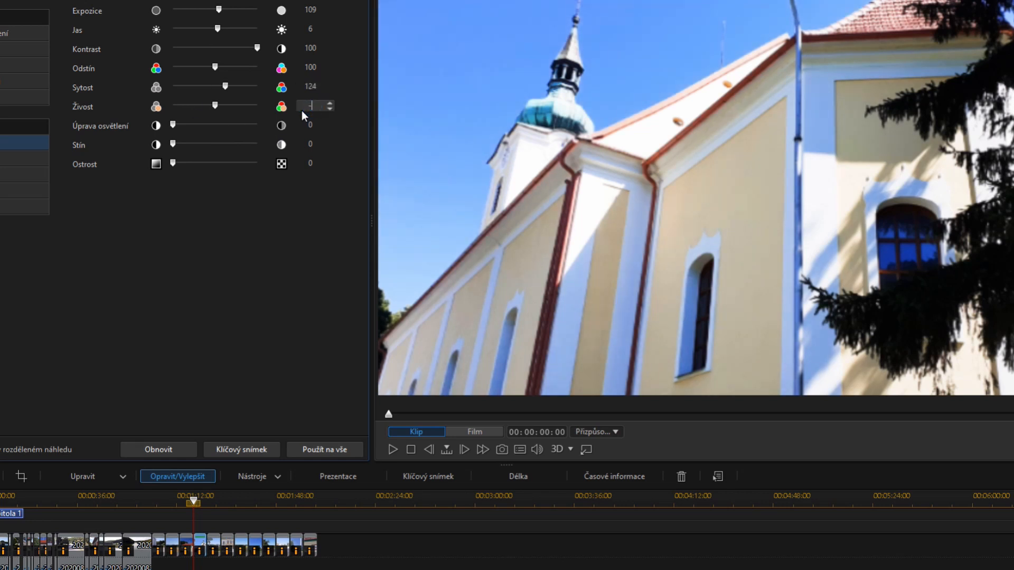
type("5")
key("Return")
left_click(300, 171)
type("11")
key("Return")
For the photo of the distant office tower behind trees, set brightness to 6, contrast to 100 and saturation to 124.
left_click(216, 539)
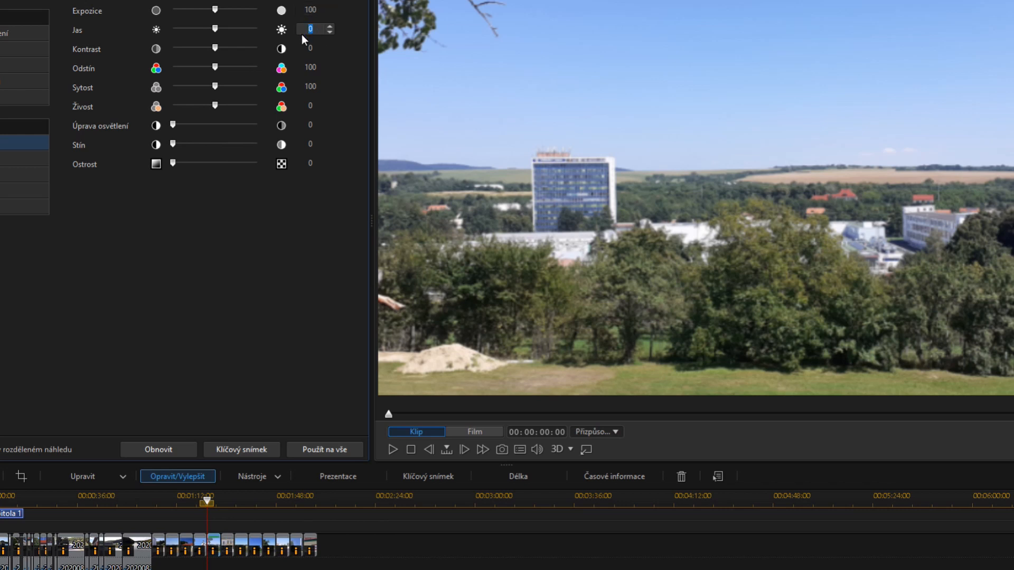
type("6")
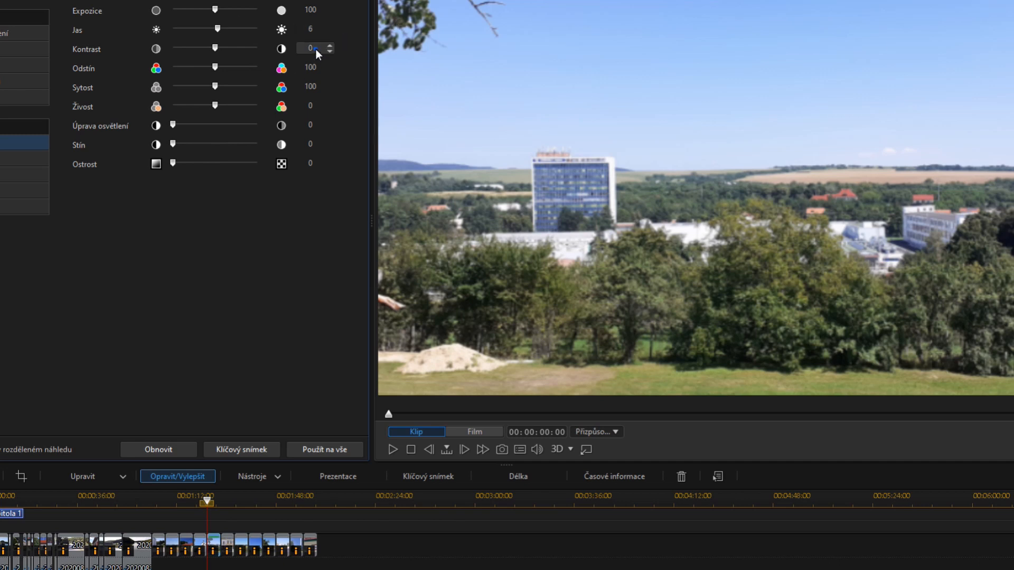
type("100")
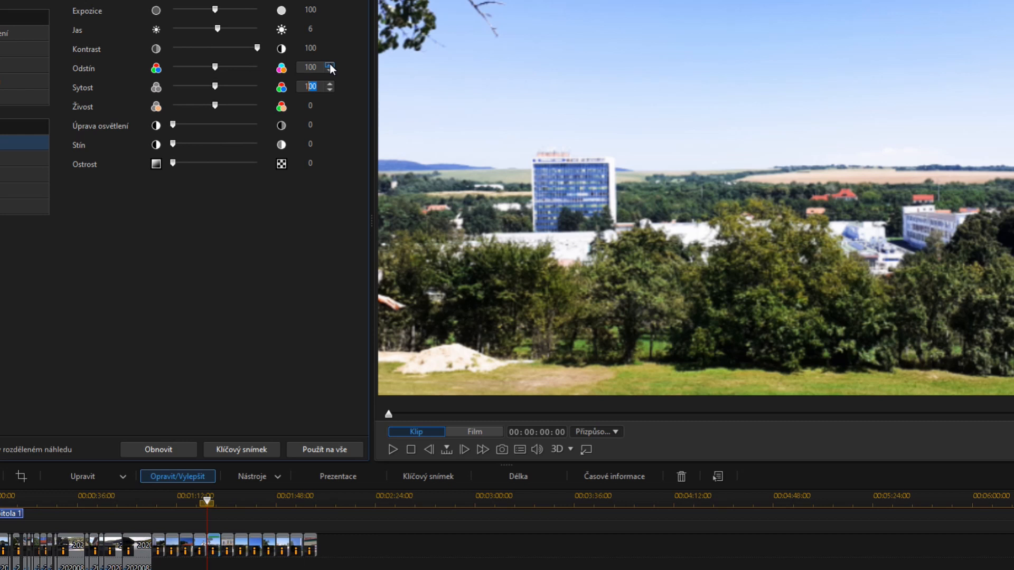
type("24")
key("Return")
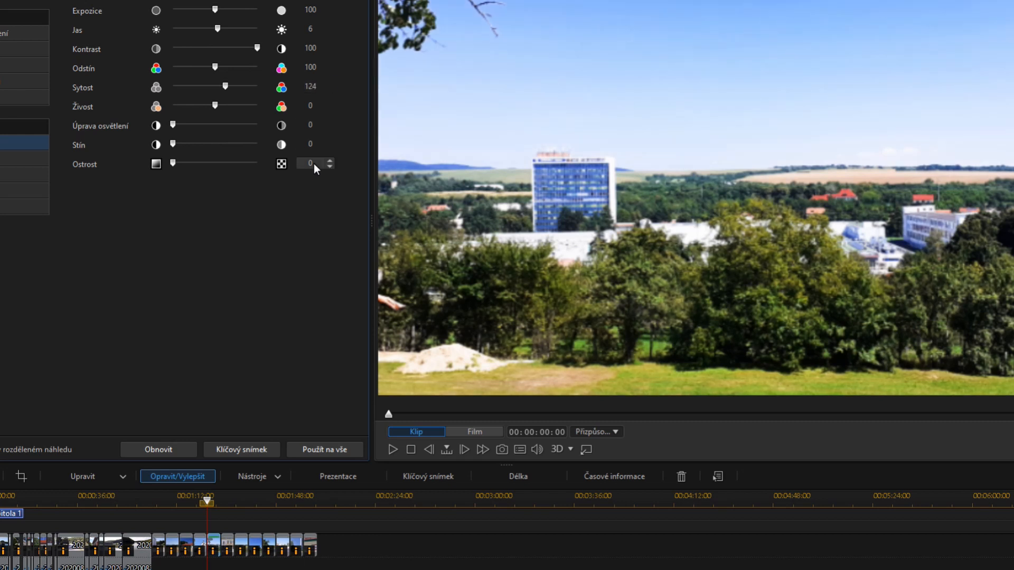
key("Return")
For the Dom kultúry Javorina photo, set exposure to 109, brightness to 6 and contrast to 100.
left_click(228, 544)
left_click(311, 9)
type("109")
key("Return")
type("6")
key("Return")
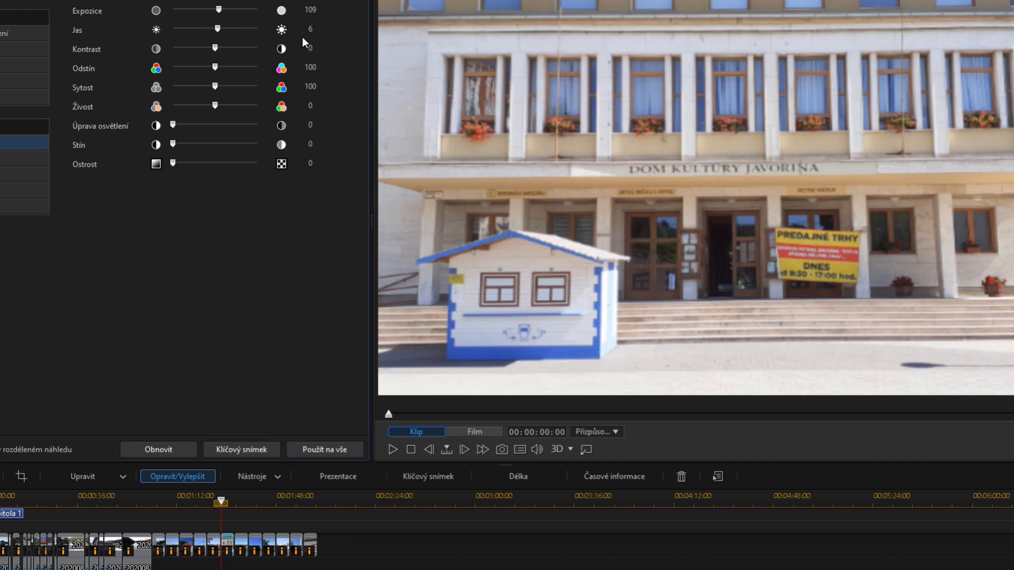
type("100")
key("Return")
Set the Dom kultúry Javorina photo's saturation to 124, vibrance to -5 and sharpness to 11.
left_click(305, 91)
type("124")
key("Return")
type("-5")
key("Return")
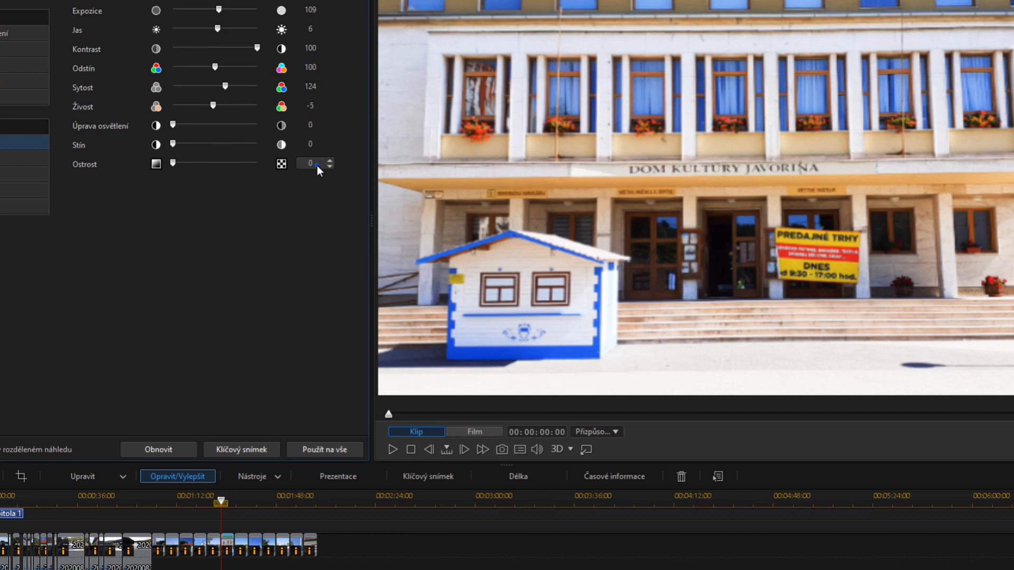
type("11")
key("Return")
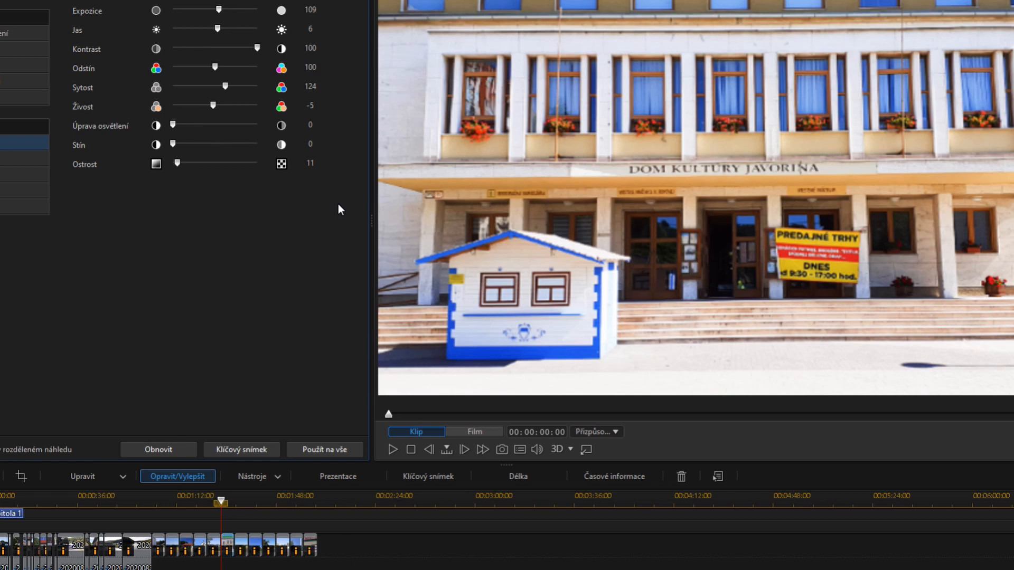
For the photo of the field beside the curving road, set exposure to 109, brightness to 6 and contrast to 100.
left_click(241, 543)
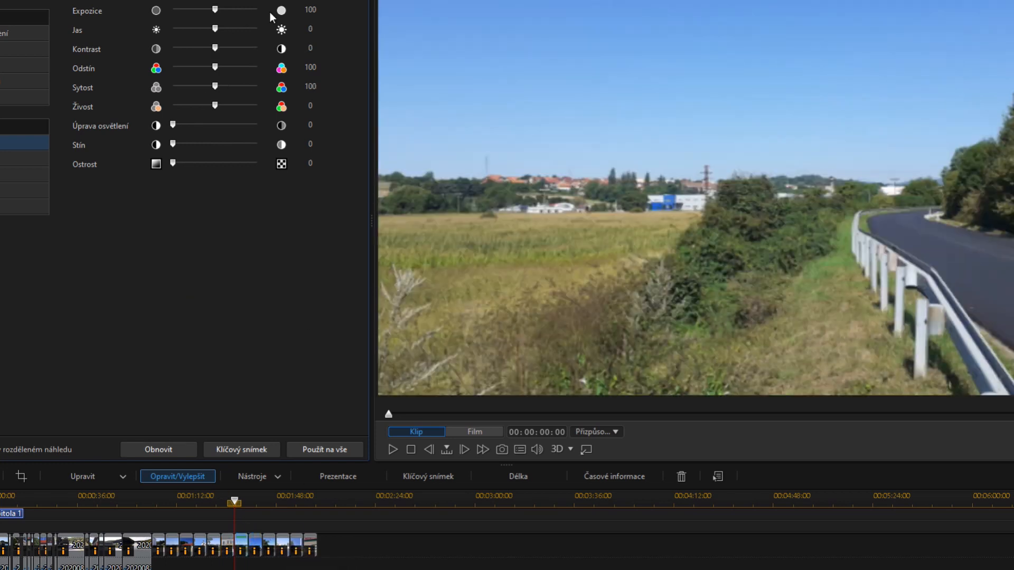
key("BackSpace")
type("9")
left_click(315, 29)
type("6")
left_click(316, 48)
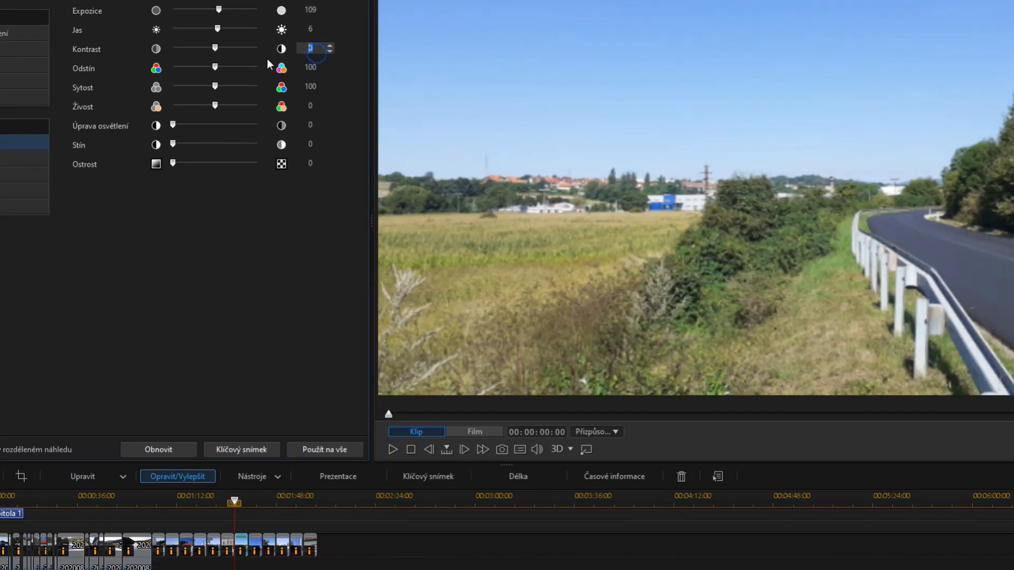
type("100")
key("Return")
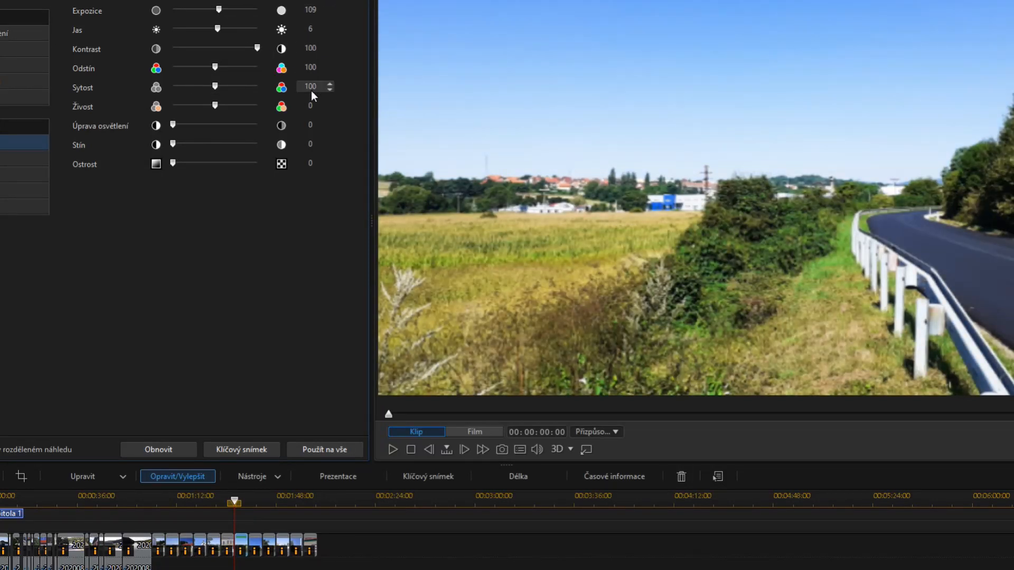
Set the roadside field photo's saturation to 124 and vibrance to -5.
type("124")
key("Return")
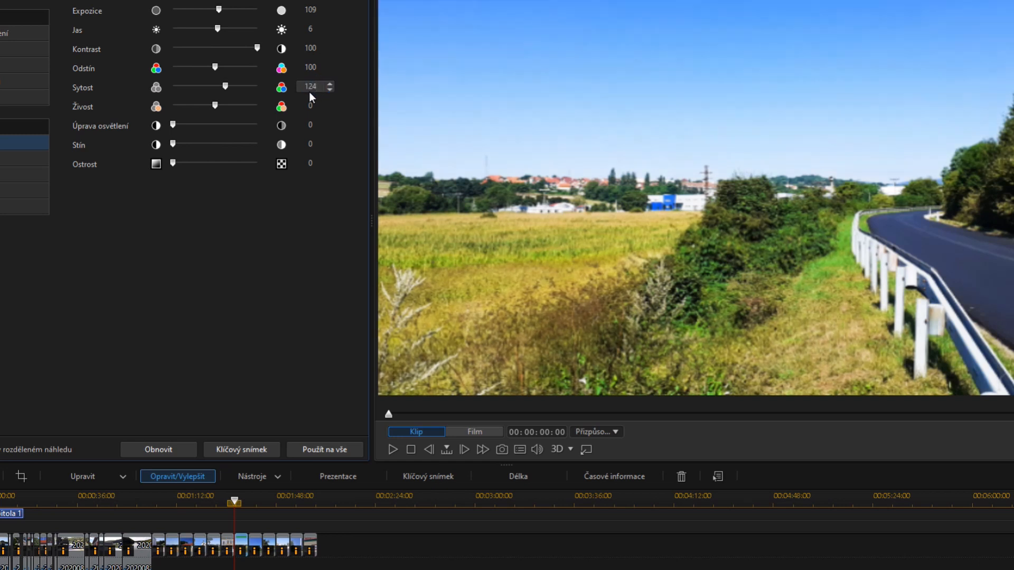
type("-5")
key("Return")
For the photo of the tall brick chimney, set exposure to 109, brightness to 6 and contrast to 100.
left_click(255, 543)
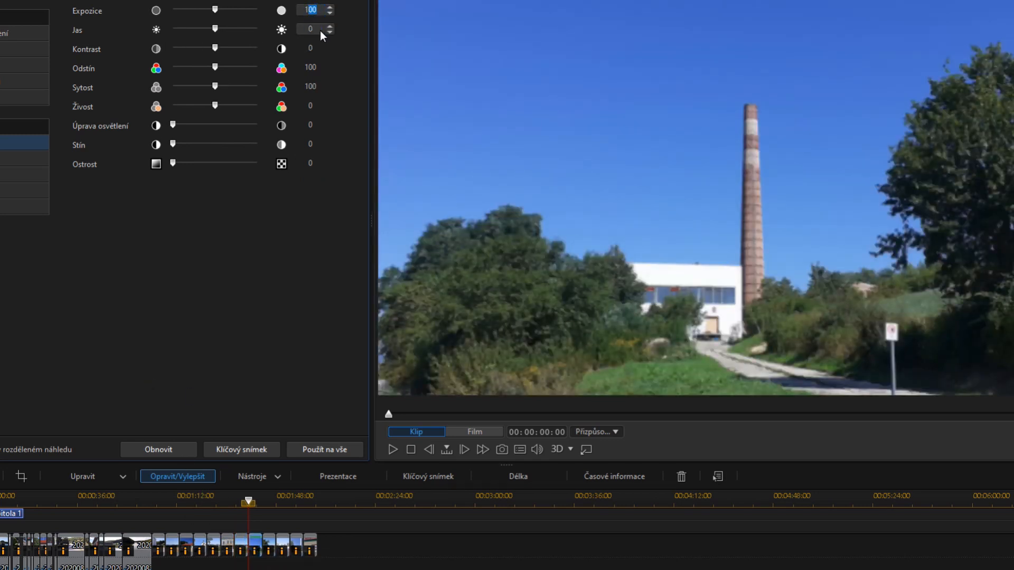
type("109")
key("Return")
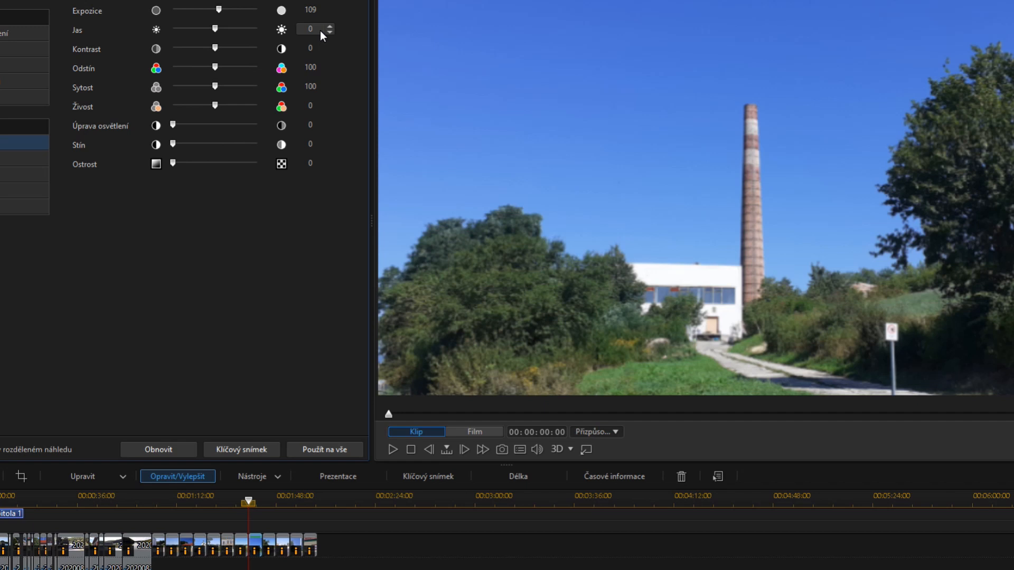
key("Return")
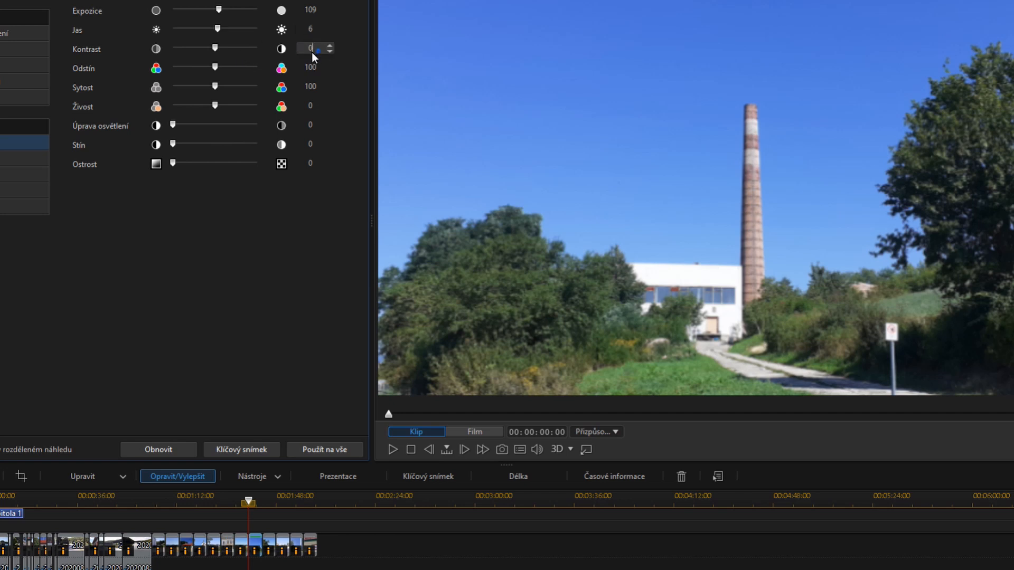
type("100")
key("Return")
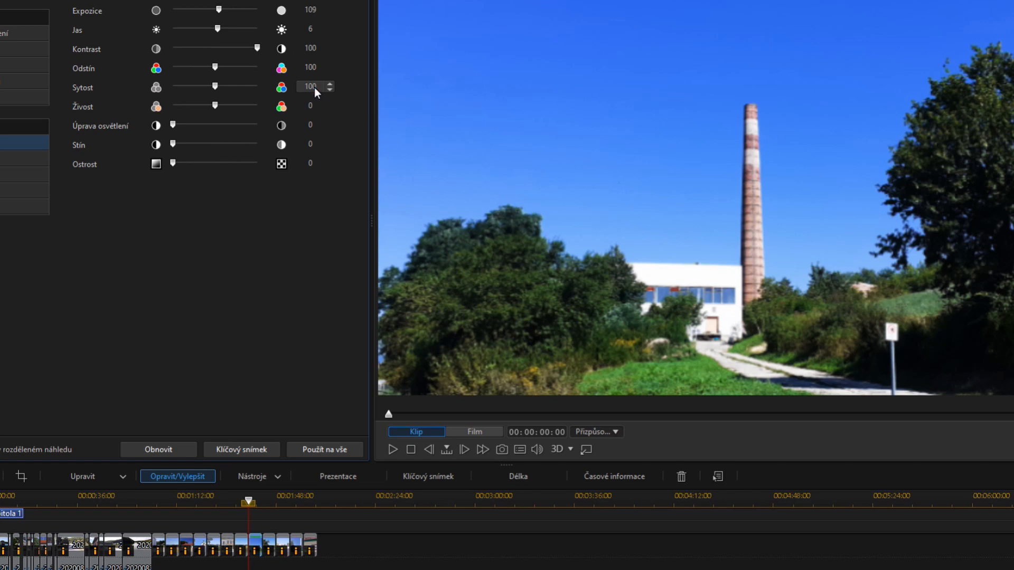
Set the brick chimney photo's saturation to 124 and vibrance to -5.
type("24")
key("Return")
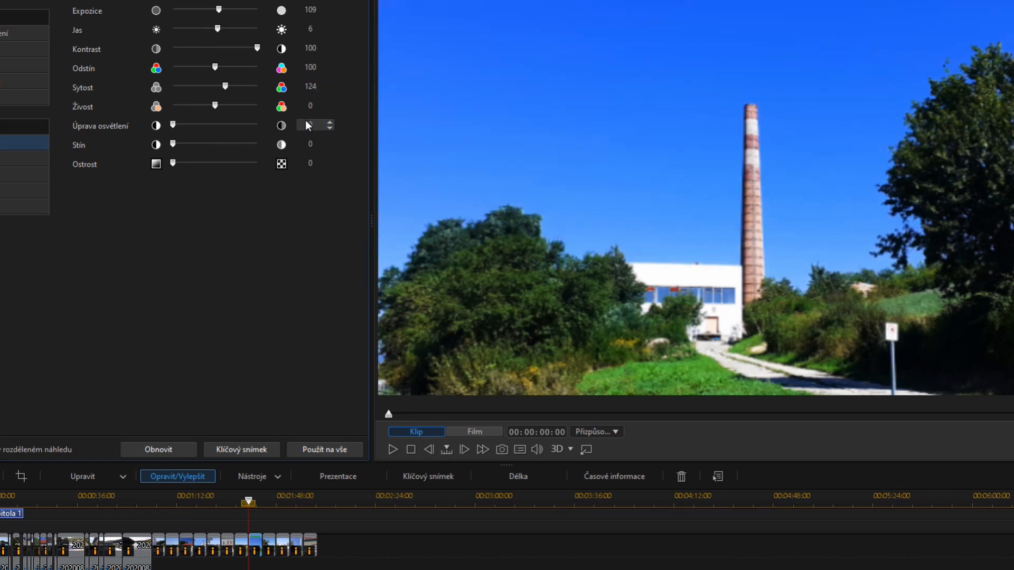
type("-5")
key("Return")
left_click(310, 167)
For the photo of the road with the long guardrail, set exposure to 109, brightness to 6 and contrast to 100.
left_click(268, 536)
left_click(320, 11)
type("9")
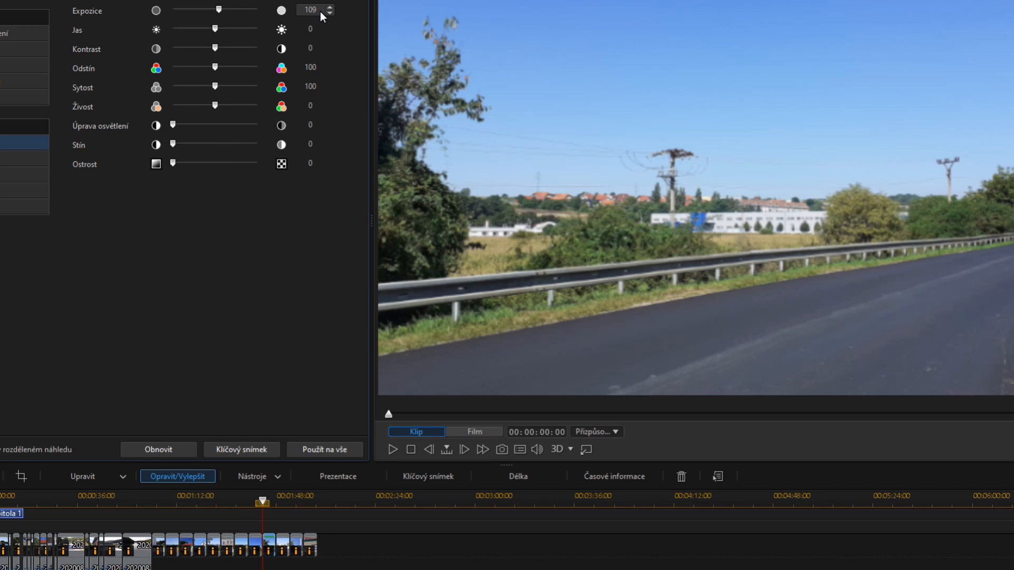
type("6")
key("Return")
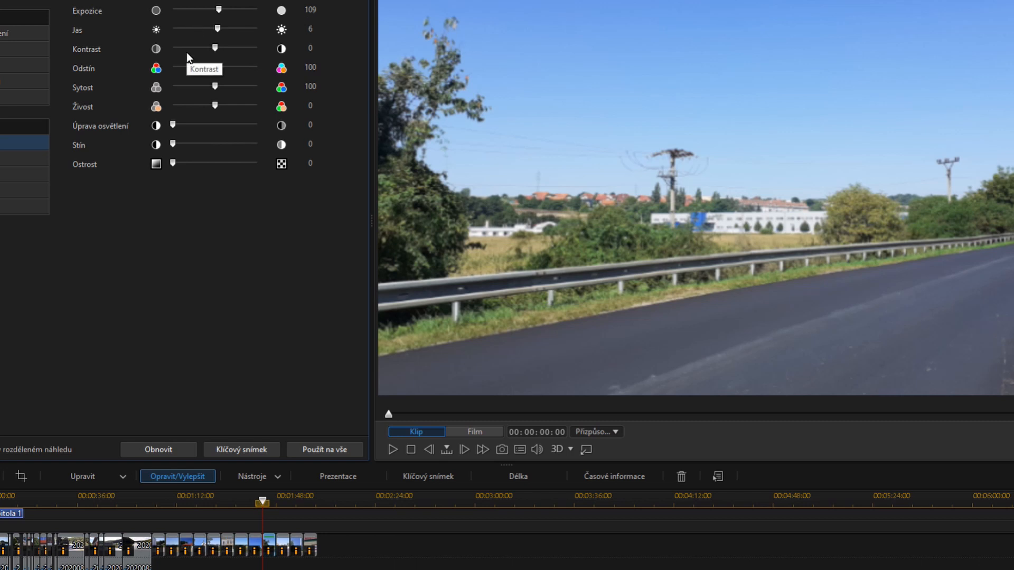
type("100")
key("Return")
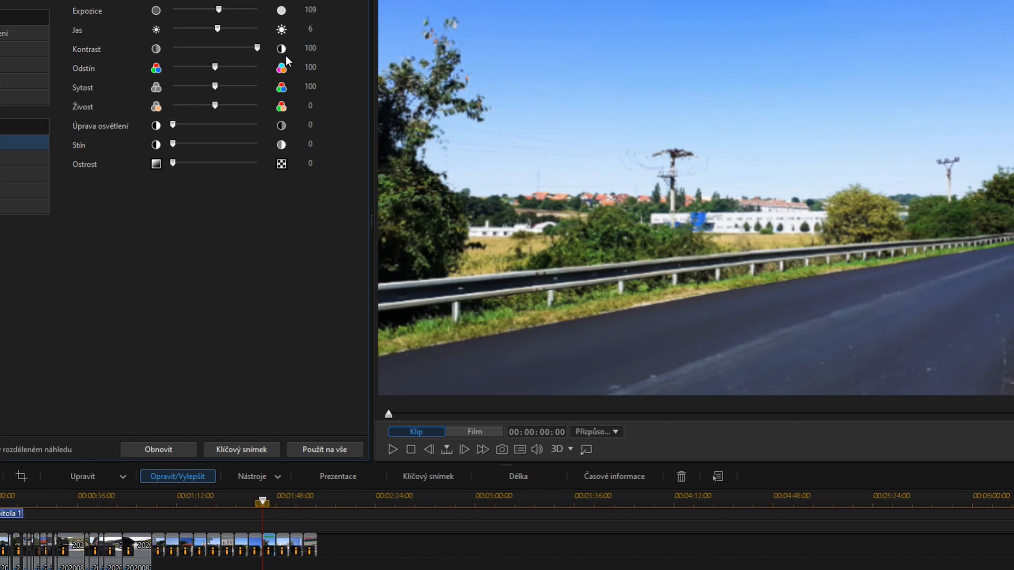
Set the guardrail road photo's saturation to 124, vibrance to -5 and sharpness to 11.
type("124")
key("Return")
left_click(300, 111)
type("-5")
key("Return")
left_click(305, 164)
type("11")
key("Return")
For the photo of the road with the Stará Turá town sign, set exposure to 109 and brightness to 6.
left_click(282, 541)
key("BackSpace")
type("9")
key("Return")
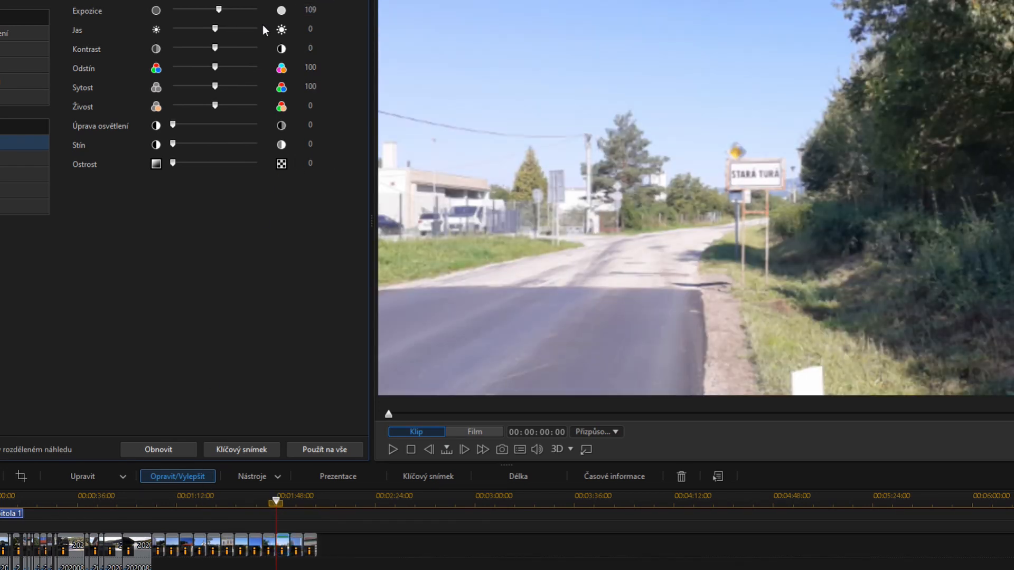
left_click(312, 29)
type("6")
key("Return")
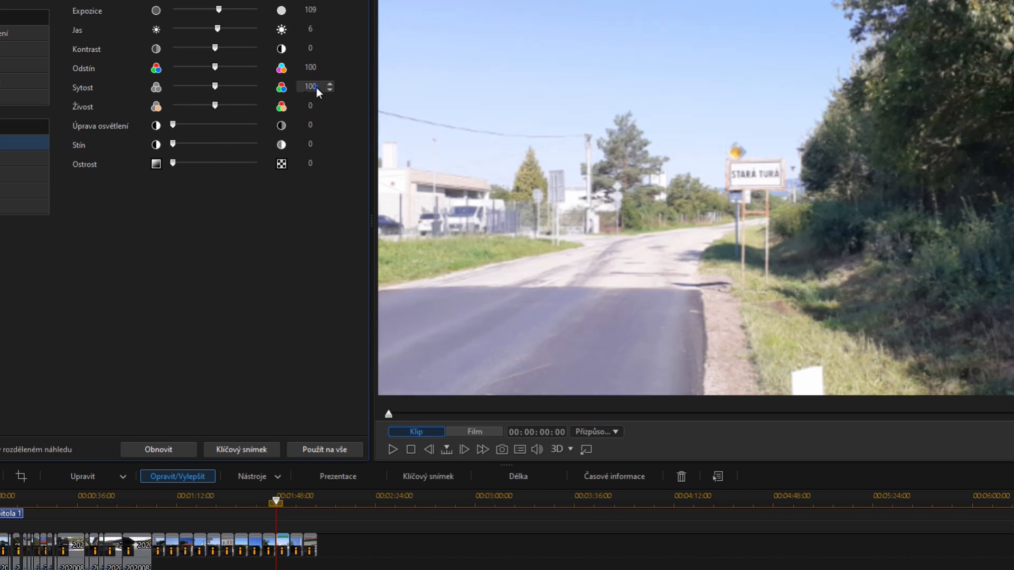
Set the town sign road photo's saturation to 124, vibrance to -5 and sharpness to 11.
type("24")
left_click(304, 109)
type("-5")
type("11")
key("Return")
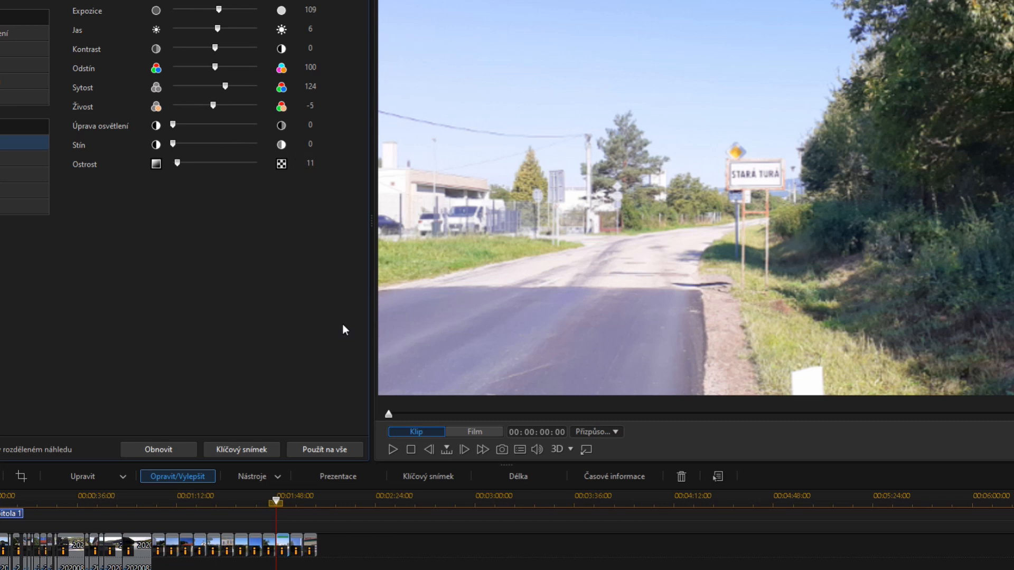
For the photo of the Chirana T. Injecta office building, set exposure to 109, brightness to 6 and contrast to 100.
left_click(299, 547)
left_click(323, 14)
type("109")
key("Return")
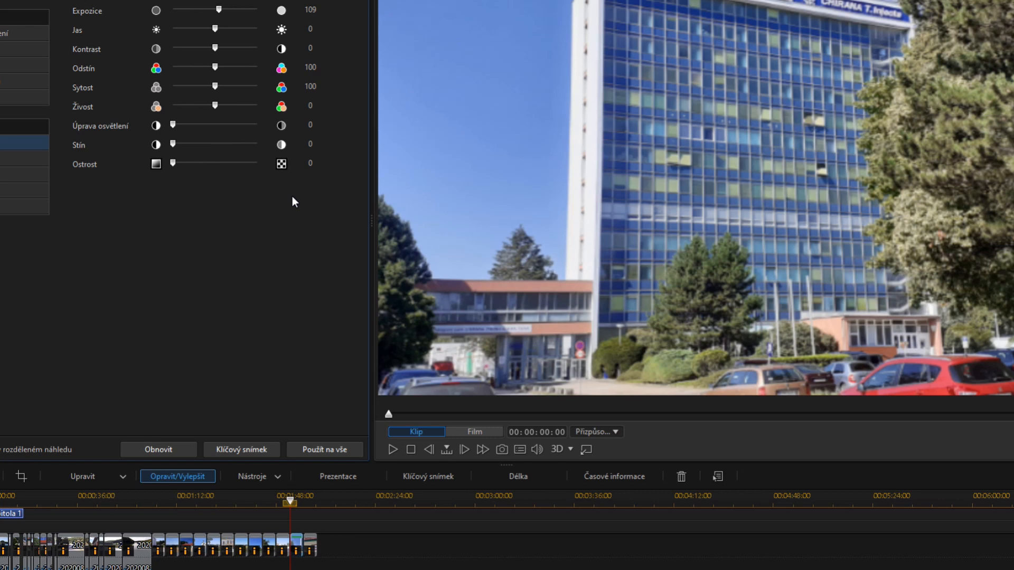
type("6")
key("Return")
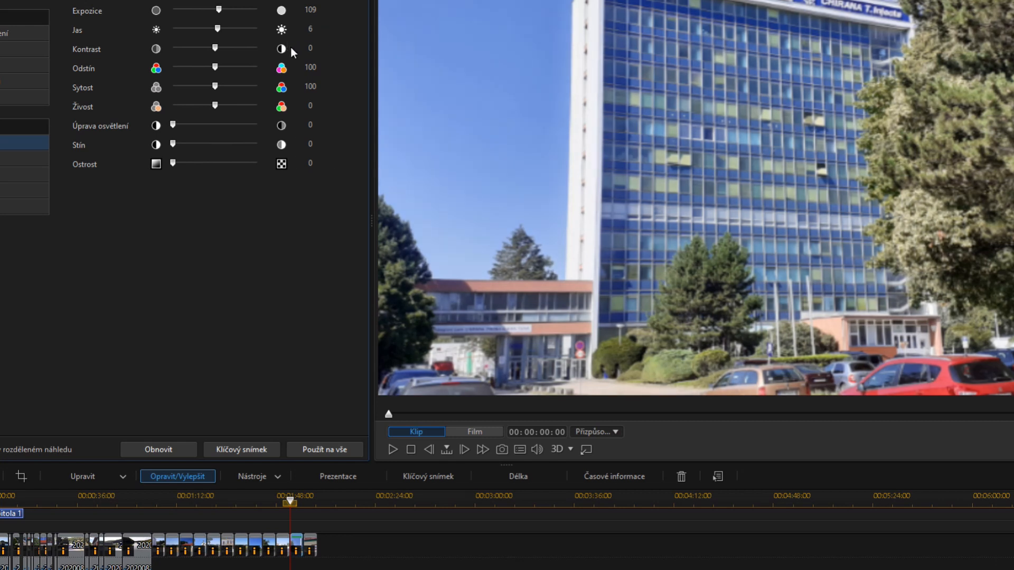
left_click(319, 49)
type("100")
key("Return")
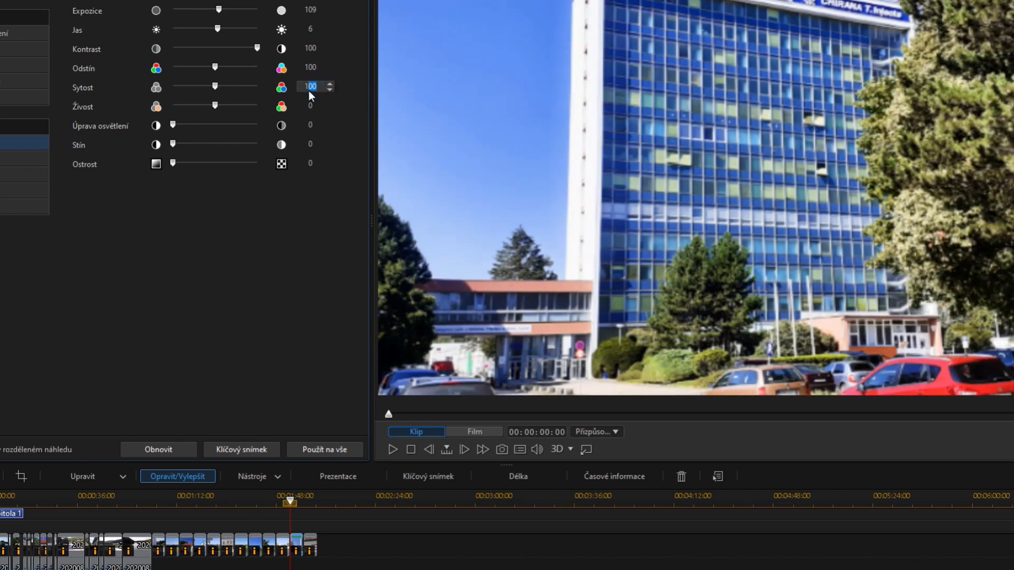
Set the Chirana building photo's saturation to 124, vibrance to -5 and sharpness to 11.
type("124")
key("Return")
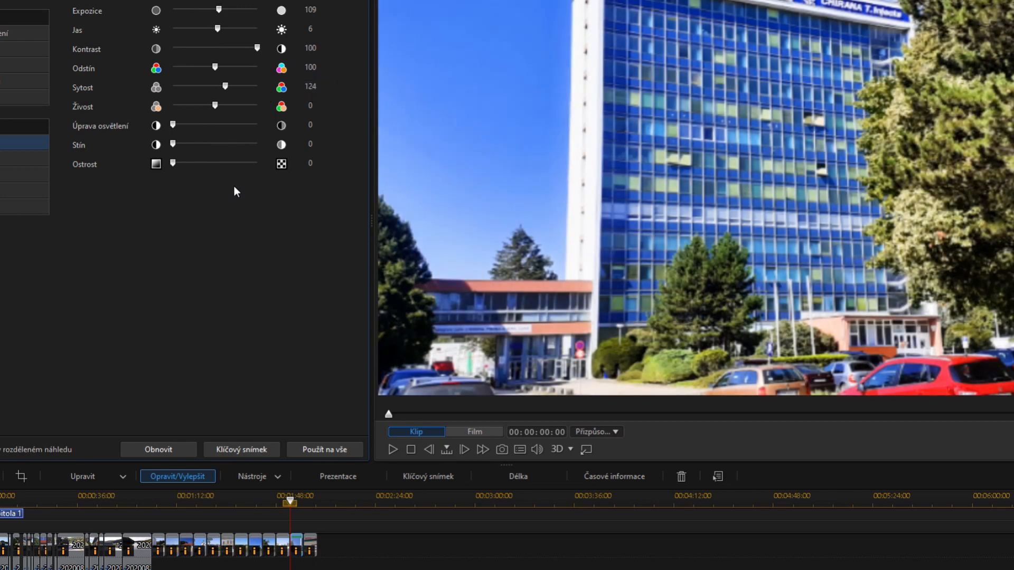
type("-5")
key("Return")
key("Return")
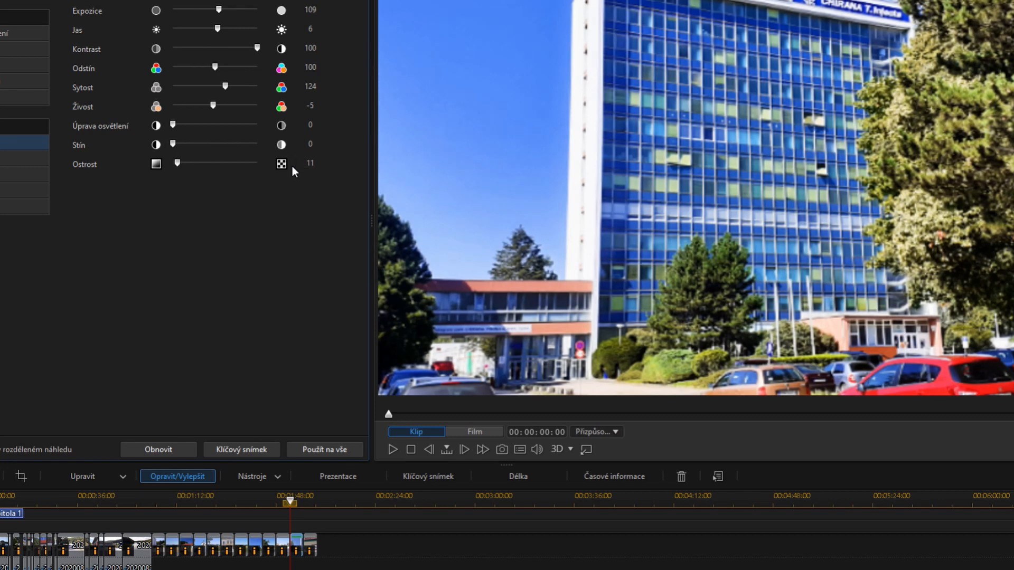
For the last photo, the Stará Turá lettering on the wall, set exposure to 109, brightness to 6 and contrast to 100.
left_click(309, 546)
left_click(319, 11)
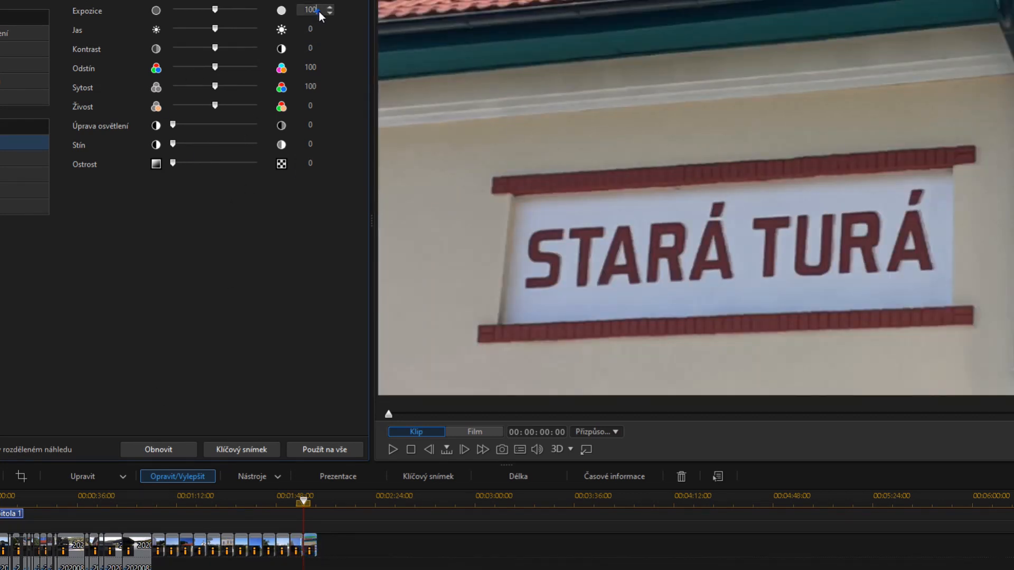
key("BackSpace")
type("9")
key("Return")
type("6")
key("Return")
type("100")
key("Return")
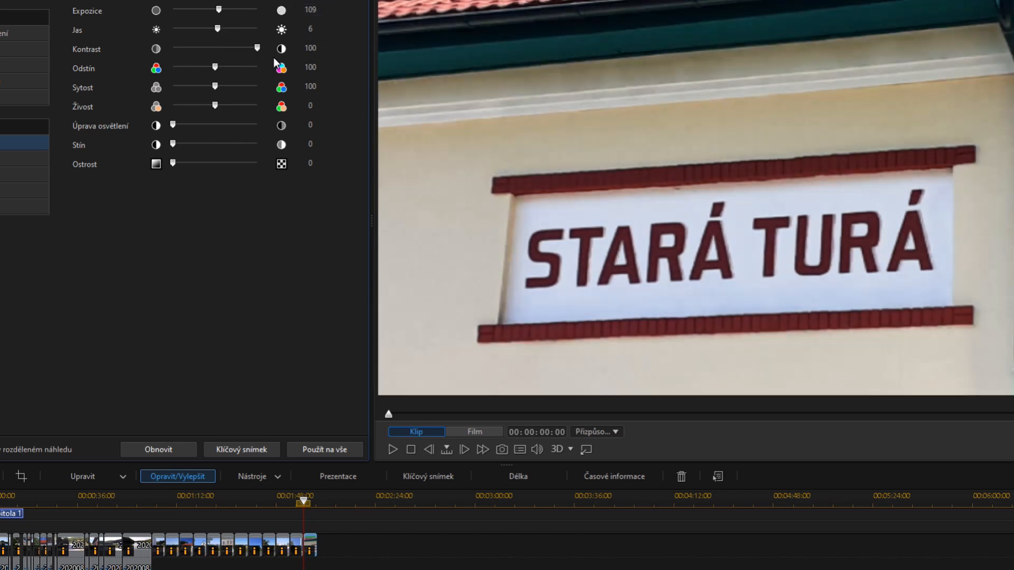
Set the wall lettering photo's saturation to 124, vibrance to -5 and sharpness to 10, and leave the color adjustment.
key("BackSpace")
type("24")
key("Return")
left_click_drag(315, 104, 229, 117)
type("-5")
key("Return")
type("10")
key("Return")
left_click(385, 564)
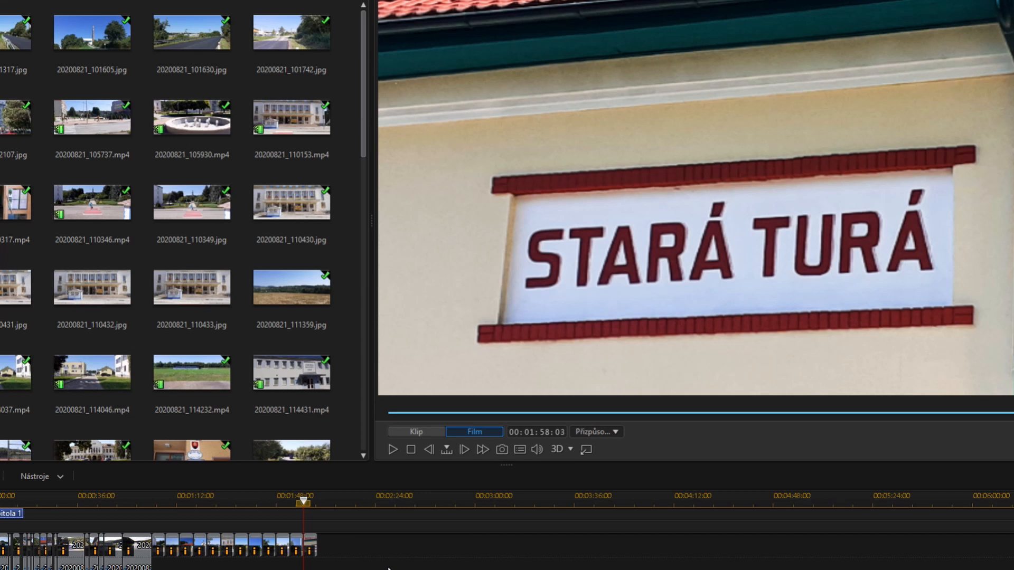